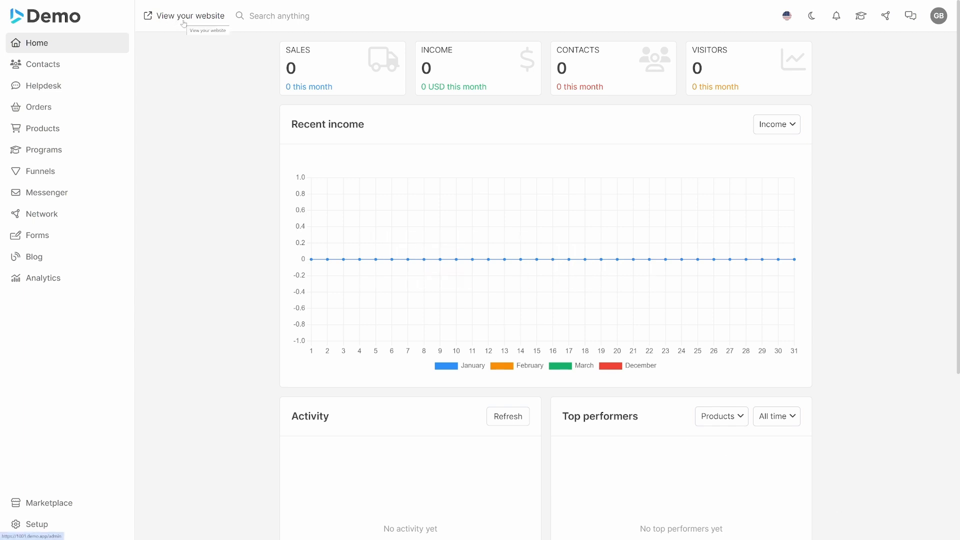
- Open the website in its page builder and choose the Home page of the Cafe template for the current page
{"action": "left_click", "coordinate": [183, 22]}
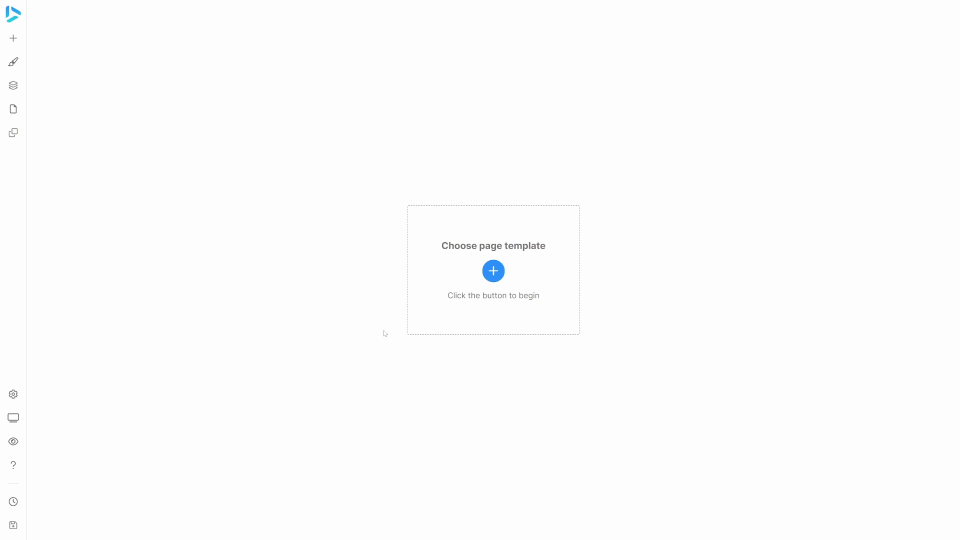
{"action": "left_click", "coordinate": [500, 273]}
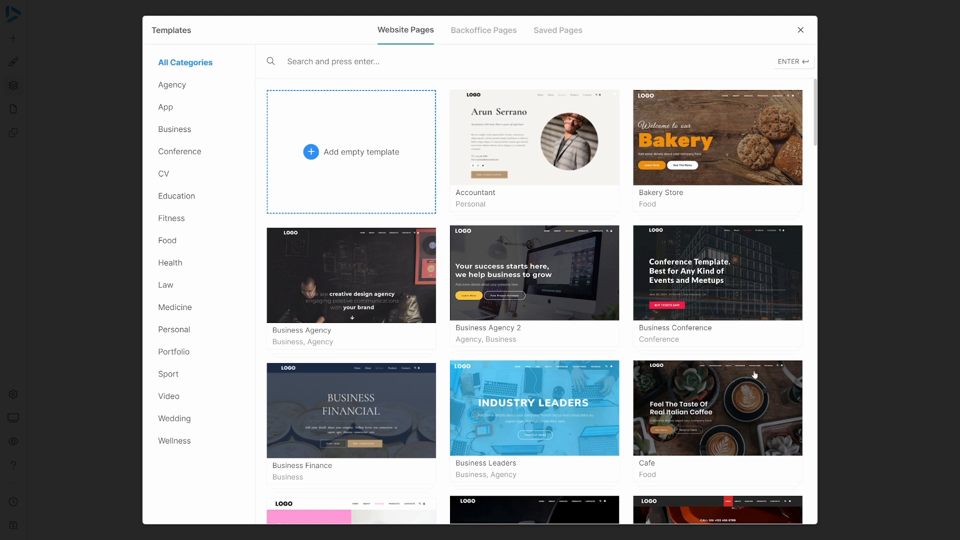
{"action": "left_click", "coordinate": [733, 407]}
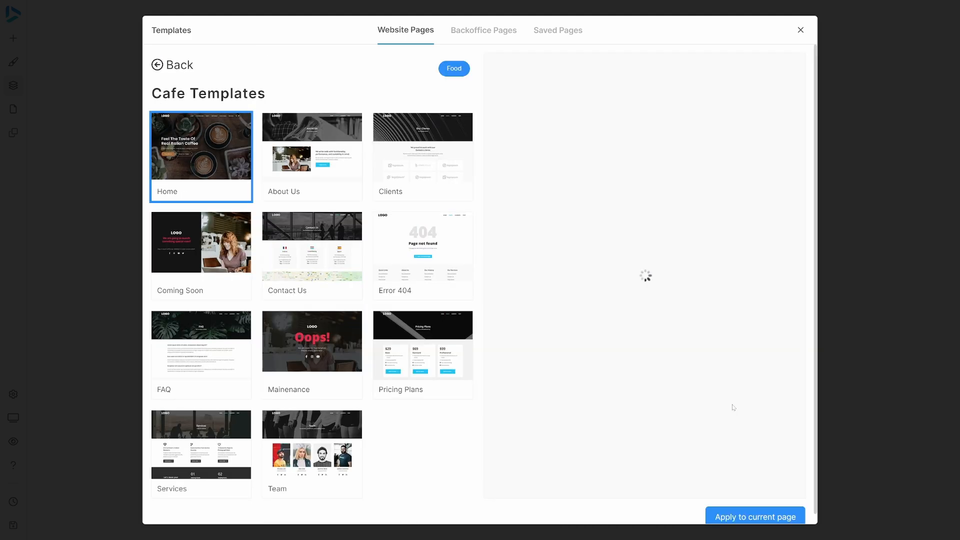
{"action": "left_click", "coordinate": [738, 520]}
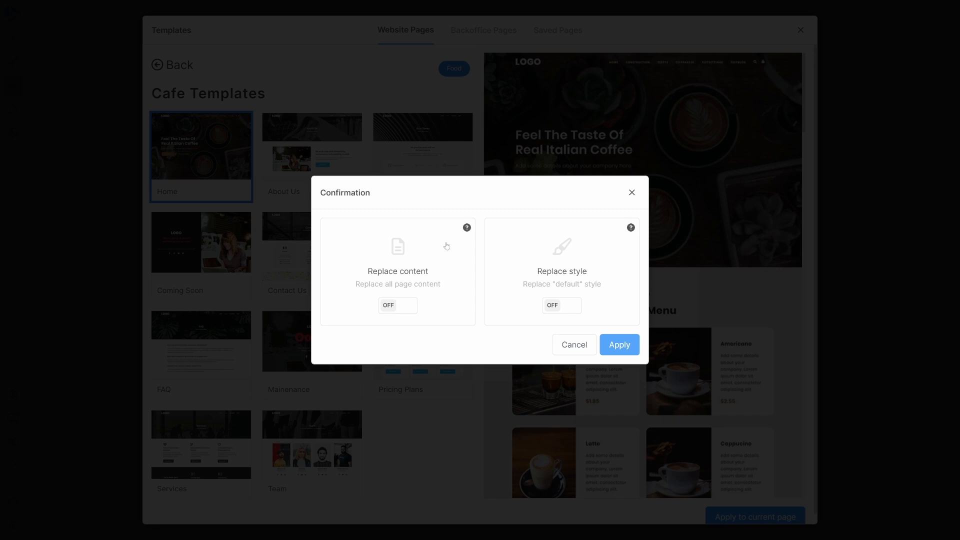
- Apply the Cafe template with both Replace content and Replace style turned on
{"action": "mouse_move", "coordinate": [466, 229]}
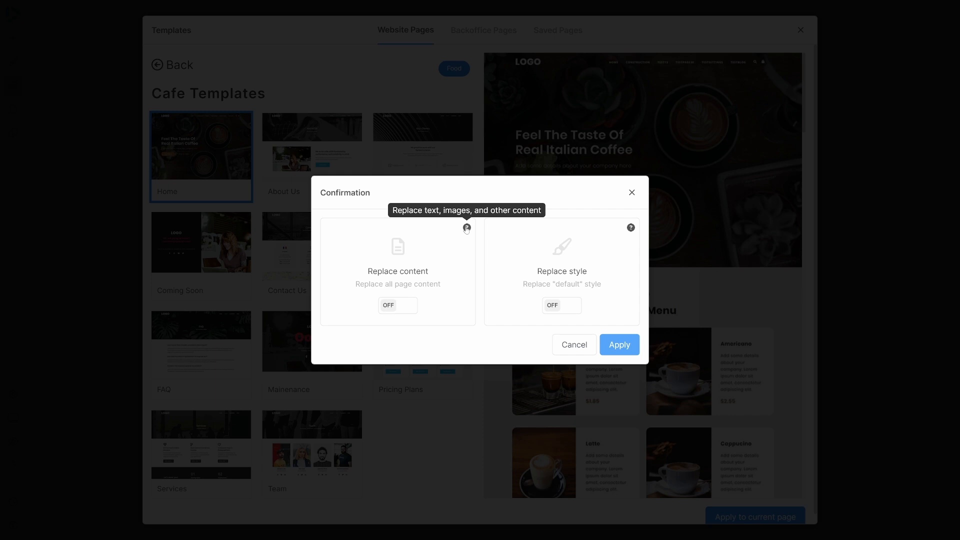
{"action": "left_click", "coordinate": [404, 304]}
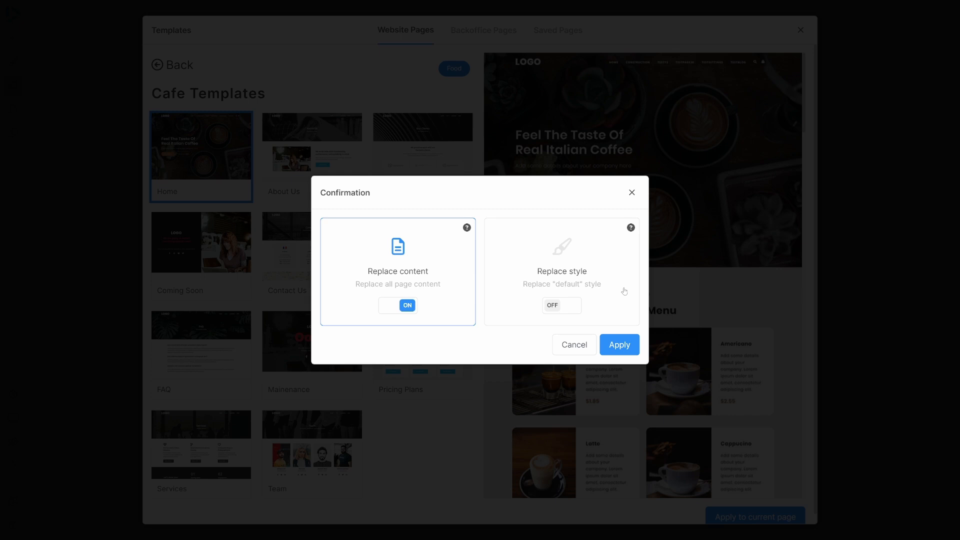
{"action": "left_click", "coordinate": [570, 305]}
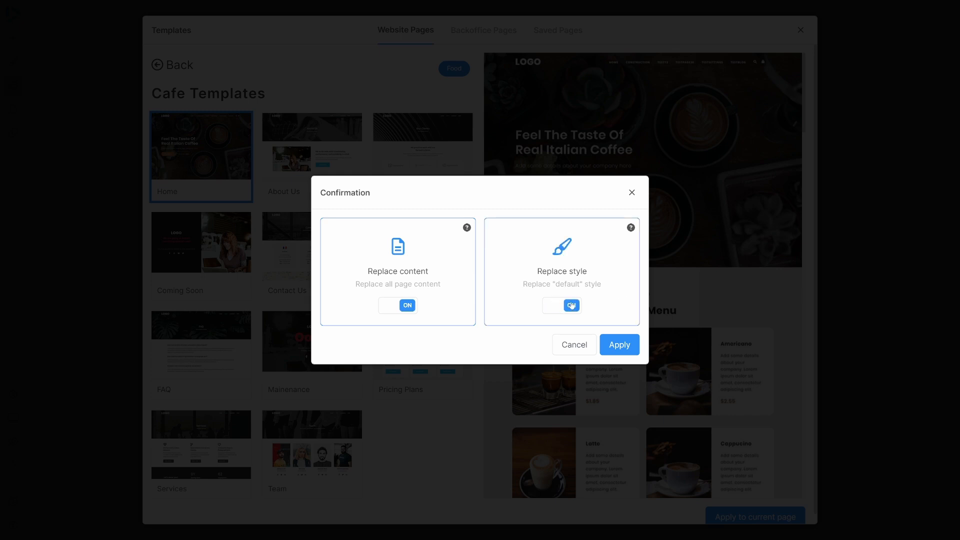
{"action": "left_click", "coordinate": [612, 349]}
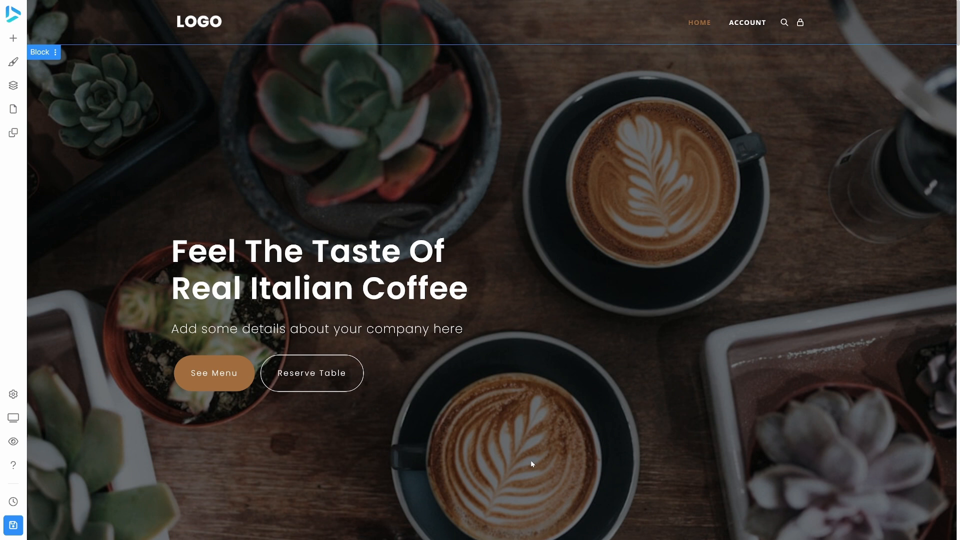
- Add an empty block directly below the coffee cover block
{"action": "scroll", "coordinate": [531, 463], "scroll_direction": "down", "scroll_amount": 2}
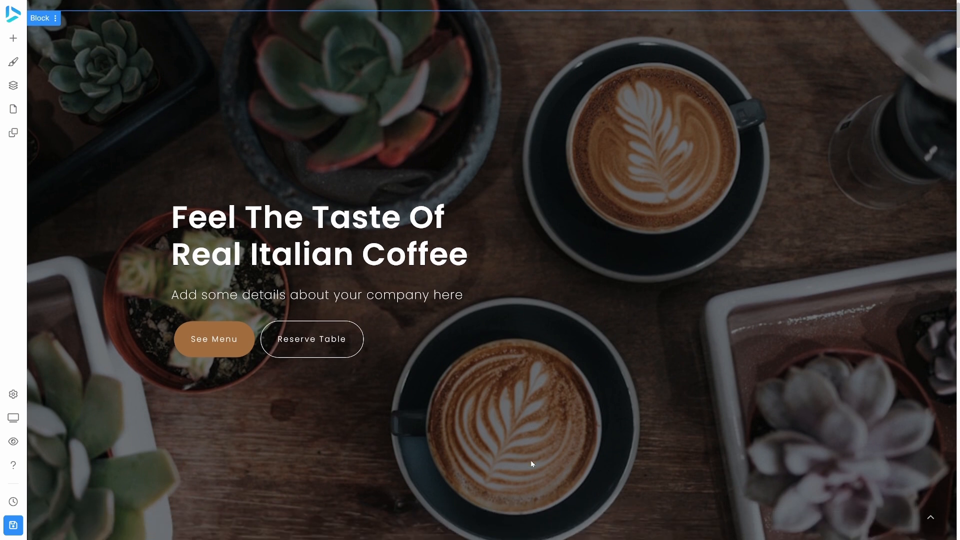
{"action": "right_click", "coordinate": [531, 463]}
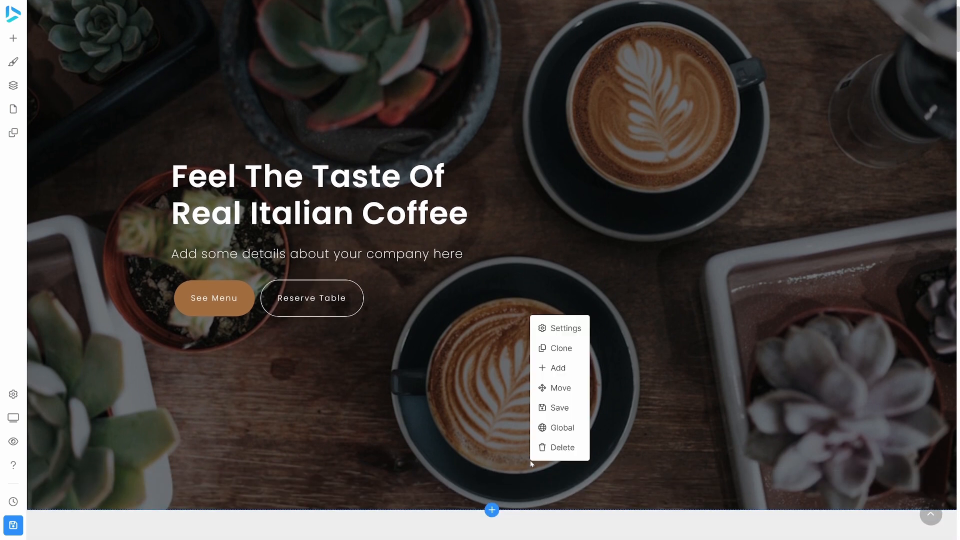
{"action": "left_click", "coordinate": [560, 370]}
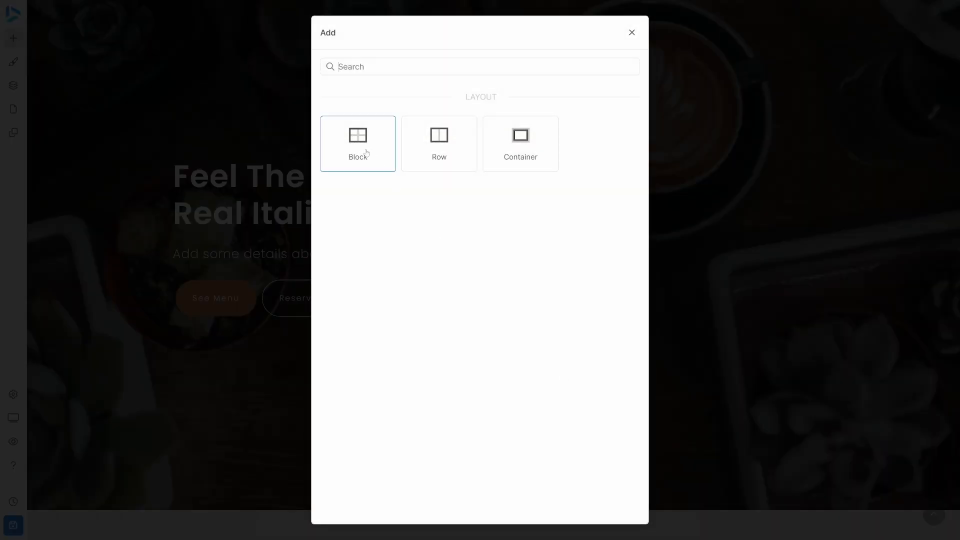
{"action": "left_click", "coordinate": [366, 153]}
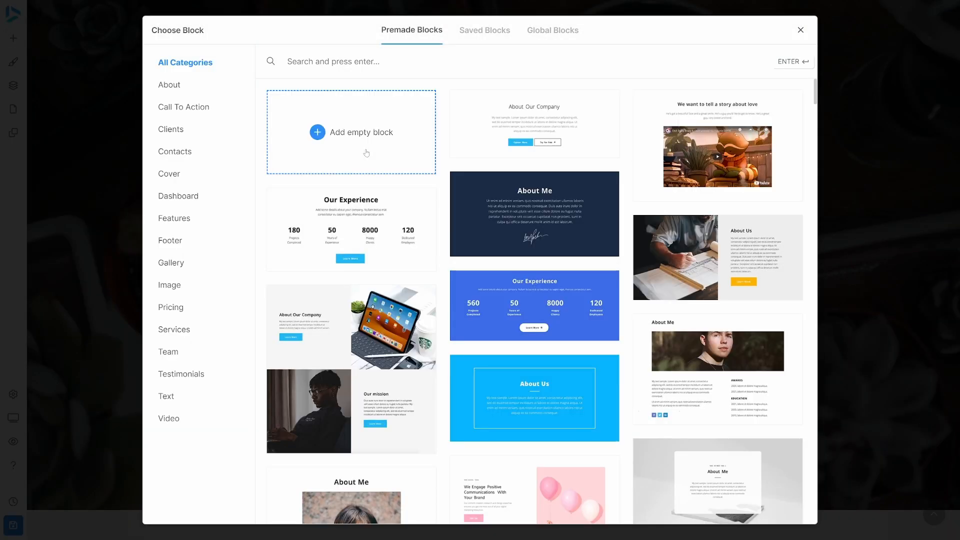
{"action": "left_click", "coordinate": [366, 153]}
- Examine the new block's row and column structure and the elements that can be added to its first column
{"action": "scroll", "coordinate": [590, 436], "scroll_direction": "down", "scroll_amount": 2}
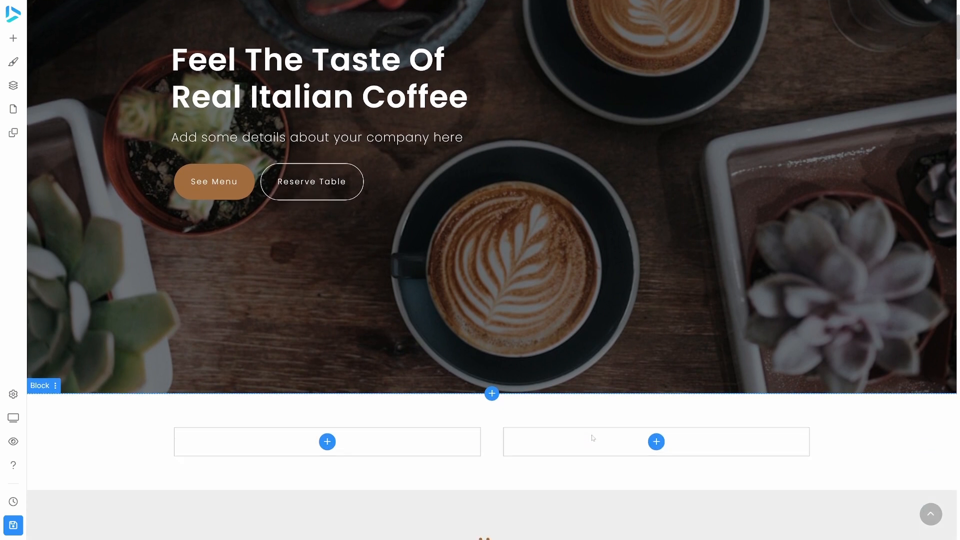
{"action": "scroll", "coordinate": [593, 438], "scroll_direction": "down", "scroll_amount": 2}
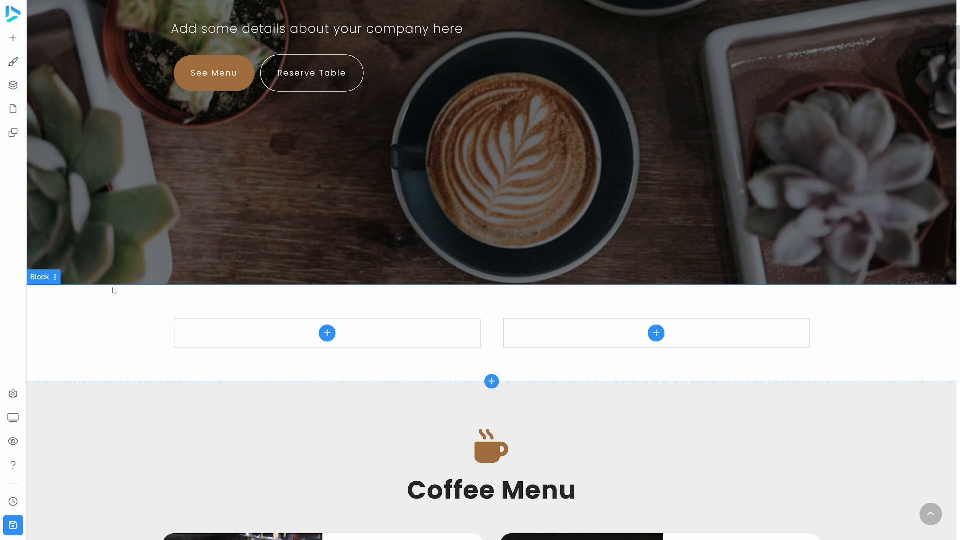
{"action": "scroll", "coordinate": [114, 290], "scroll_direction": "up", "scroll_amount": 4}
{"action": "scroll", "coordinate": [161, 287], "scroll_direction": "down", "scroll_amount": 5}
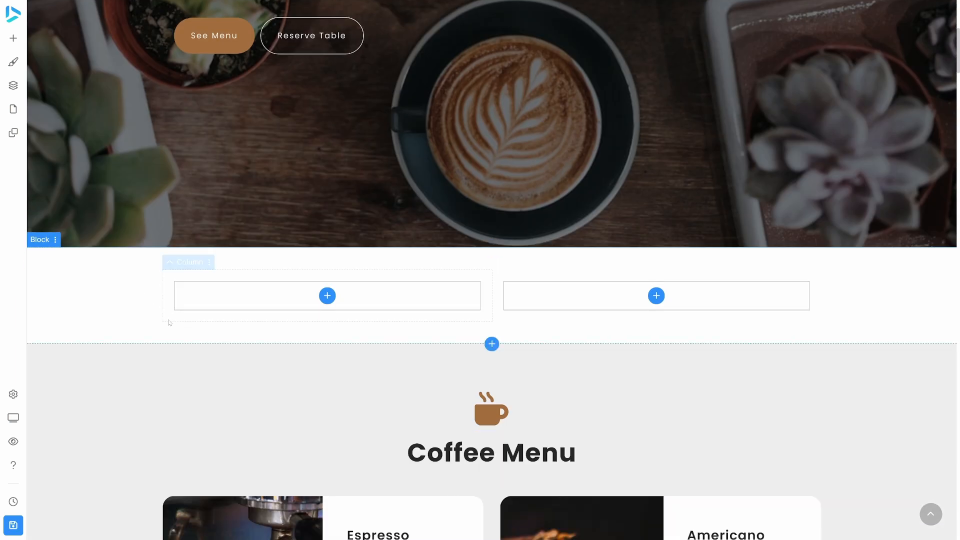
{"action": "scroll", "coordinate": [163, 303], "scroll_direction": "down", "scroll_amount": 3}
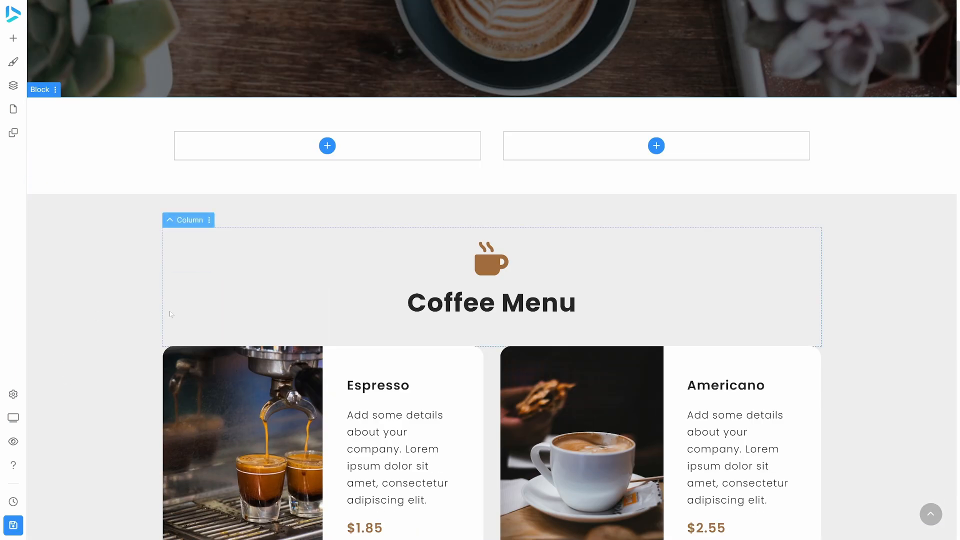
{"action": "scroll", "coordinate": [151, 362], "scroll_direction": "up", "scroll_amount": 4}
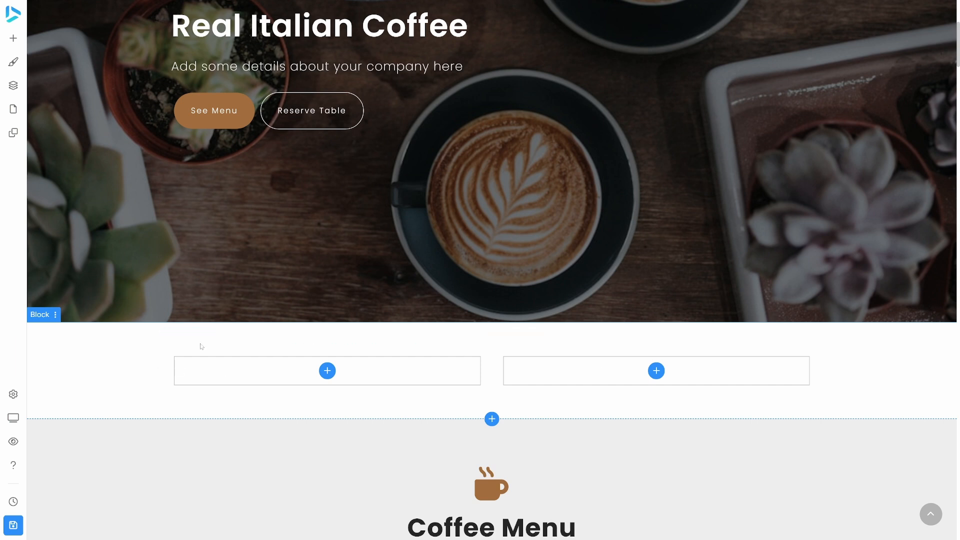
{"action": "left_click", "coordinate": [169, 338]}
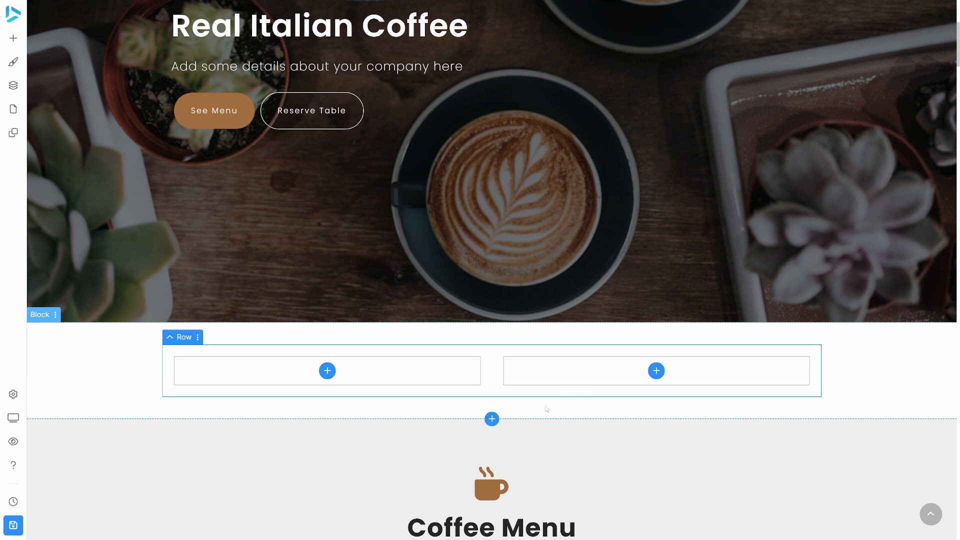
{"action": "left_click", "coordinate": [250, 385]}
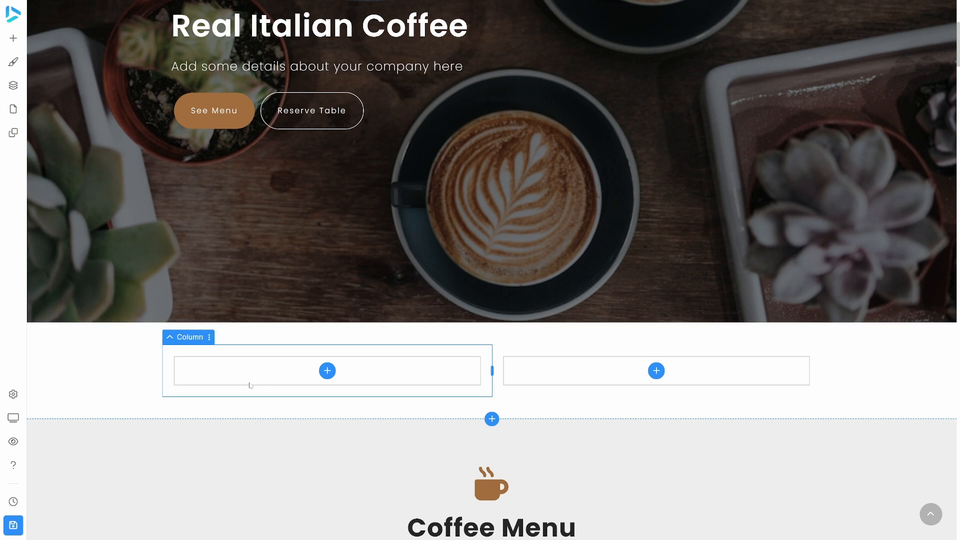
{"action": "left_click", "coordinate": [327, 371]}
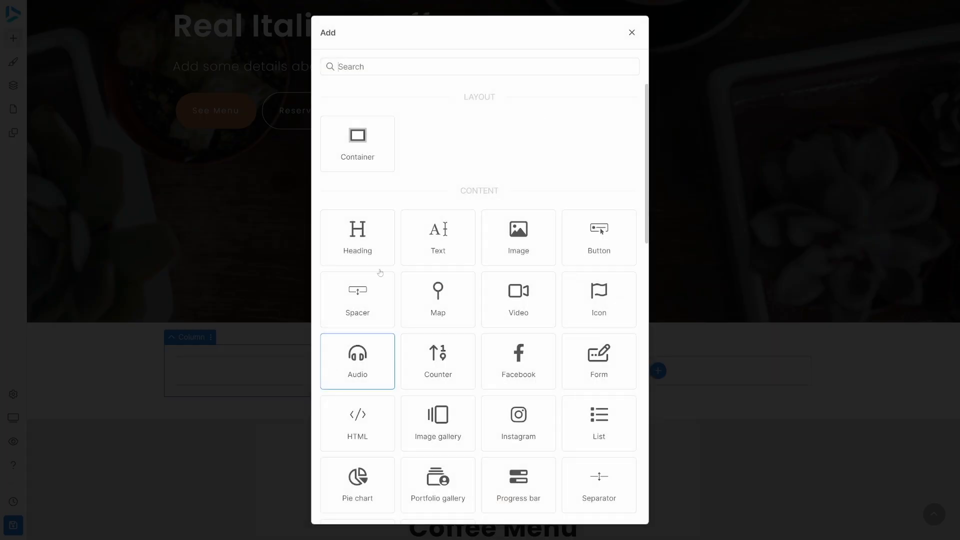
{"action": "left_click", "coordinate": [632, 33]}
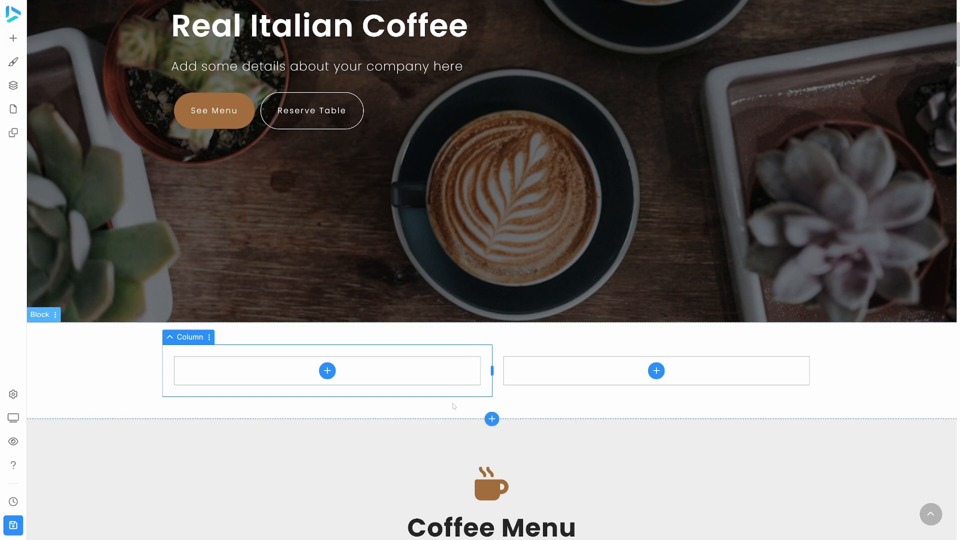
- Add a second row with five equal columns to the new block
{"action": "left_click", "coordinate": [492, 419]}
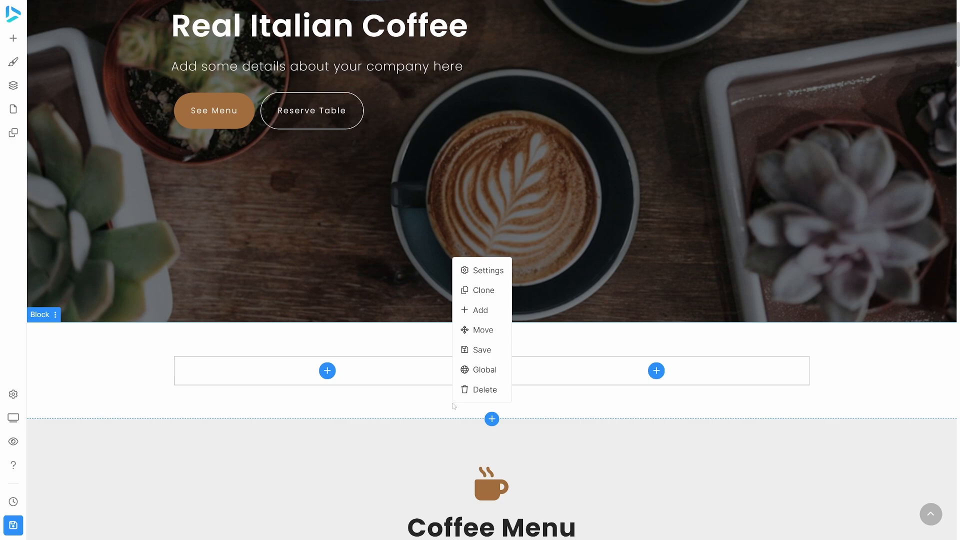
{"action": "left_click", "coordinate": [475, 310]}
{"action": "left_click", "coordinate": [416, 160]}
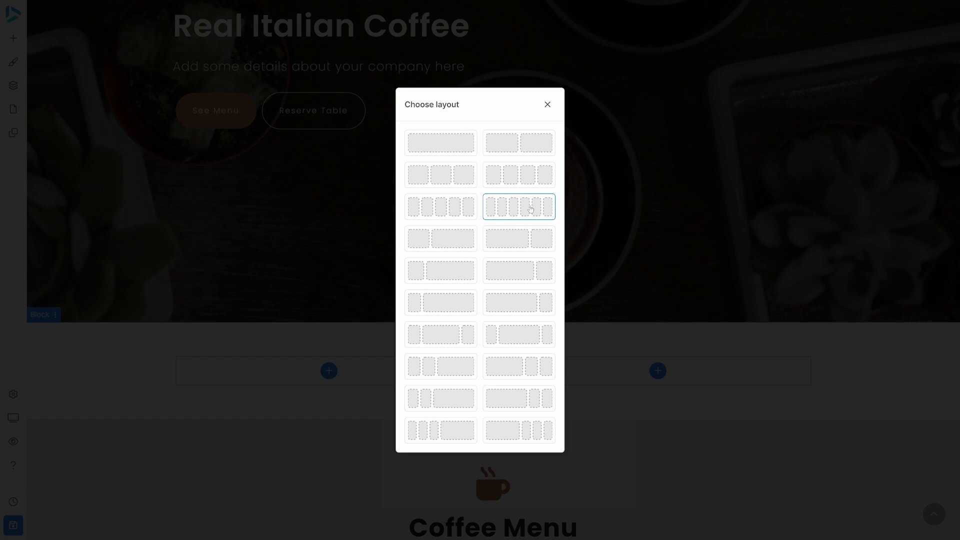
{"action": "left_click", "coordinate": [456, 209]}
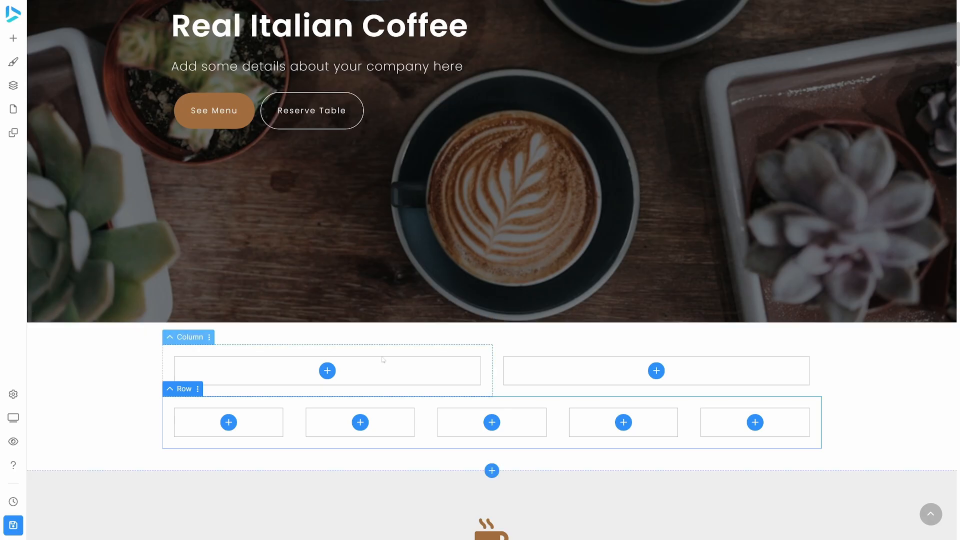
- Add a Heading element to the first column of the two-column row and an Image element to its second column
{"action": "left_click", "coordinate": [327, 372]}
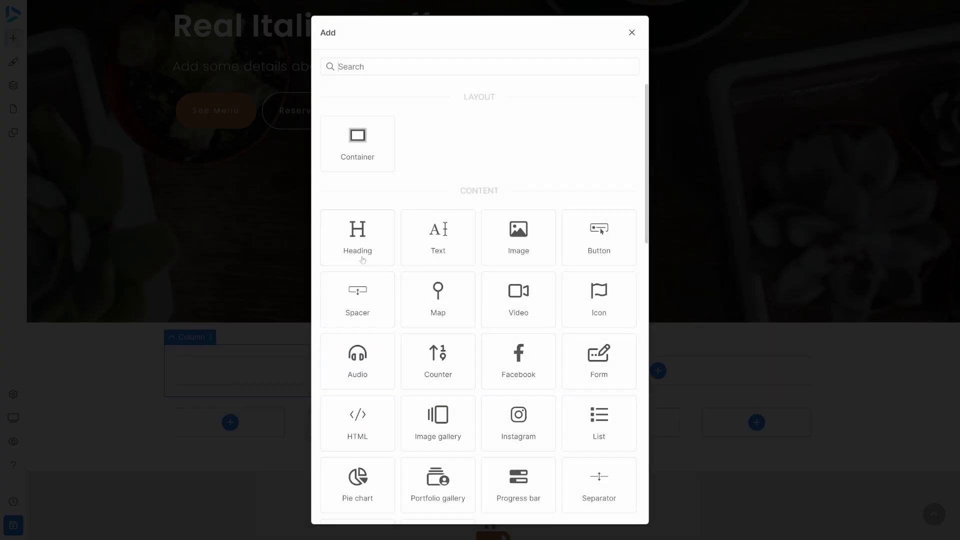
{"action": "left_click", "coordinate": [361, 244]}
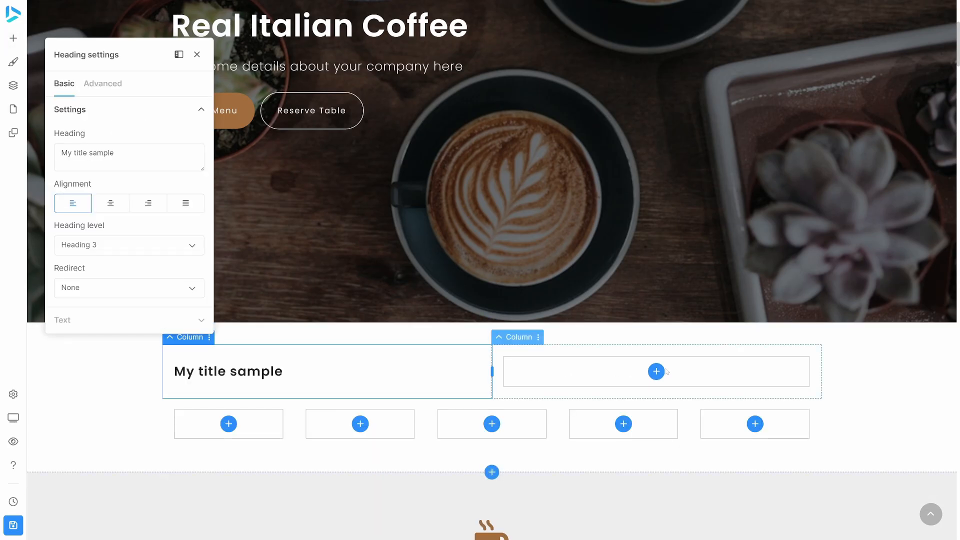
{"action": "left_click", "coordinate": [658, 371]}
{"action": "left_click", "coordinate": [524, 248]}
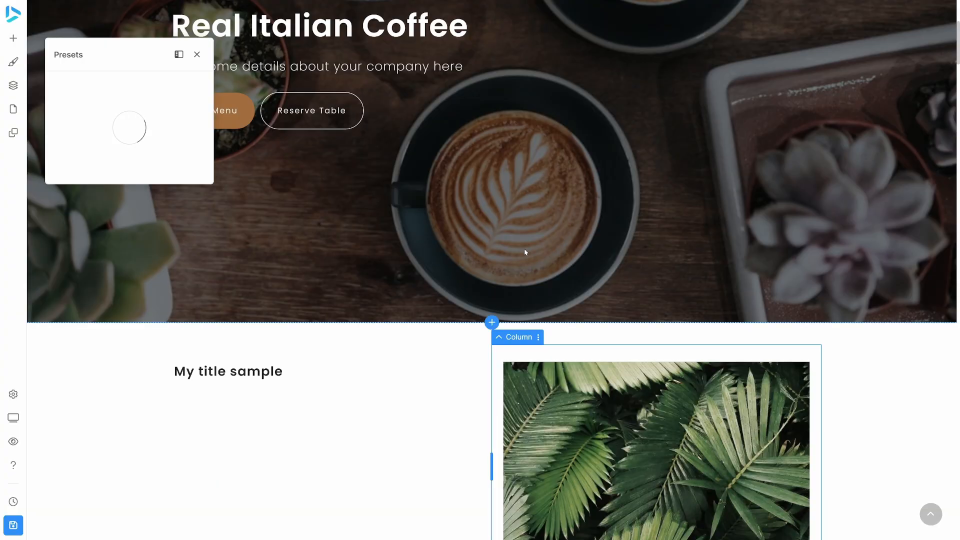
- Add a Product catalog element to the first column of the five-column row and dock its settings panel on the opposite side of the page
{"action": "scroll", "coordinate": [524, 249], "scroll_direction": "down", "scroll_amount": 3}
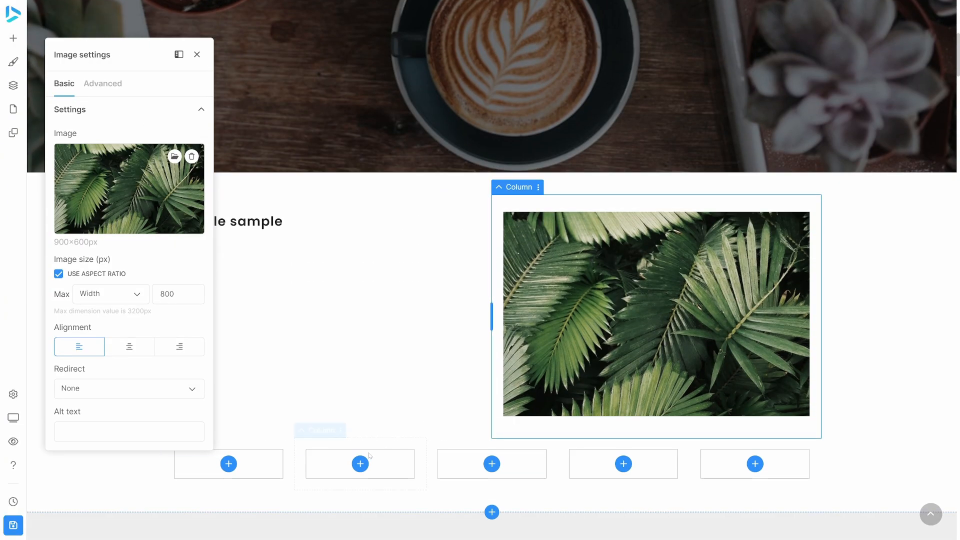
{"action": "left_click", "coordinate": [230, 462]}
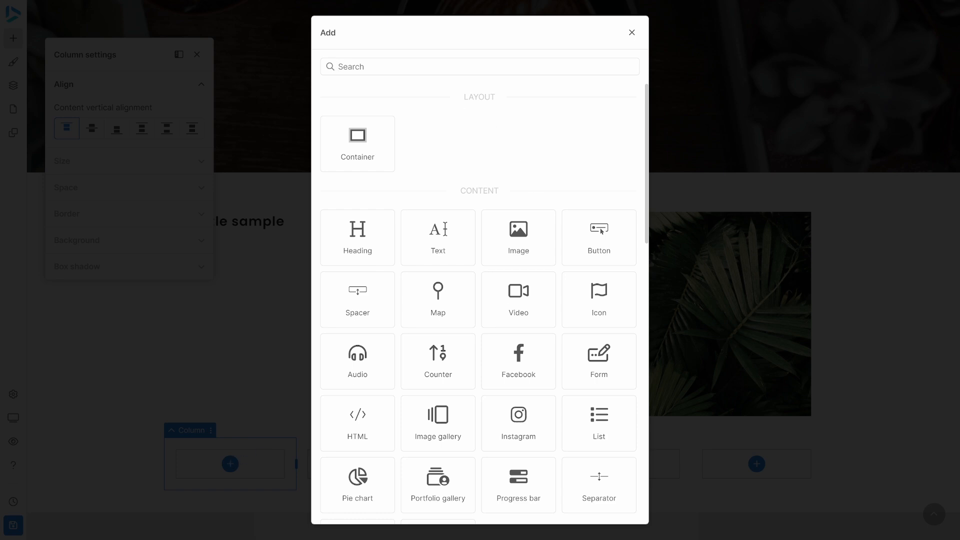
{"action": "type", "text": "cat"}
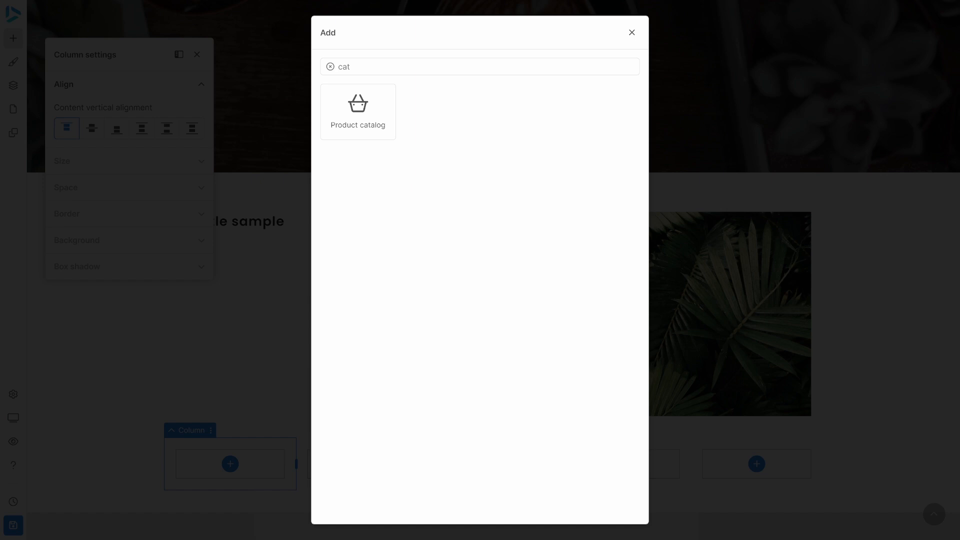
{"action": "left_click", "coordinate": [359, 95]}
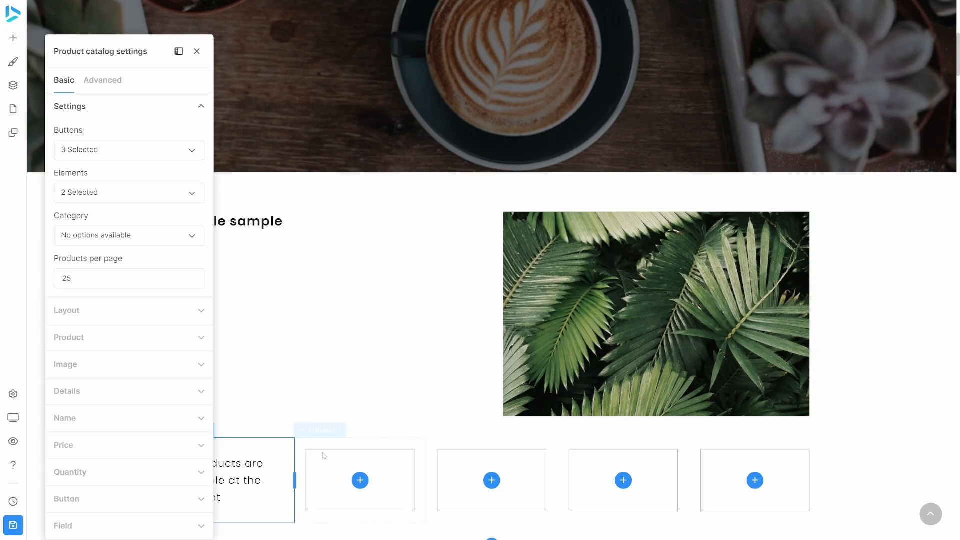
{"action": "left_click_drag", "start_coordinate": [109, 51], "coordinate": [931, 21]}
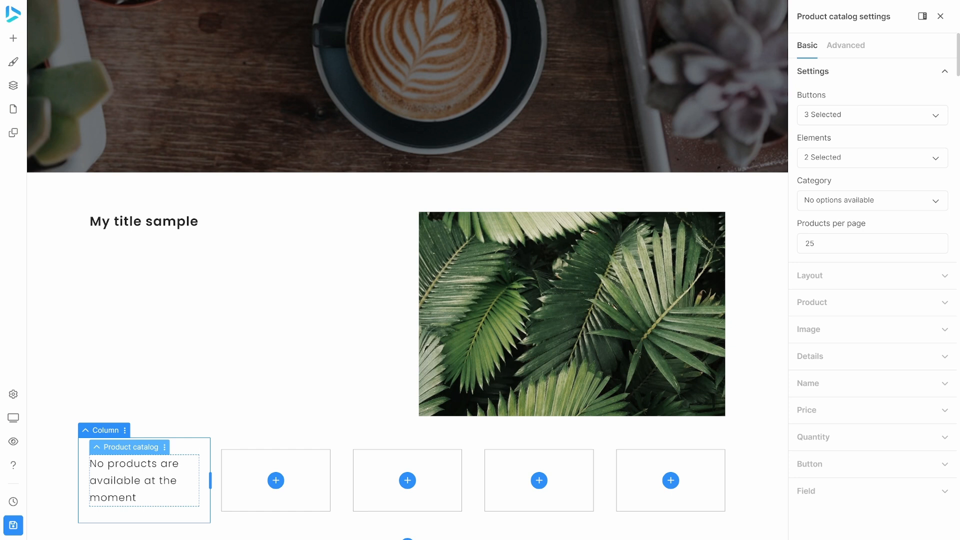
- Widen the heading column until the image column is narrow, and narrow the fourth column of the five-column row
{"action": "left_click", "coordinate": [280, 320]}
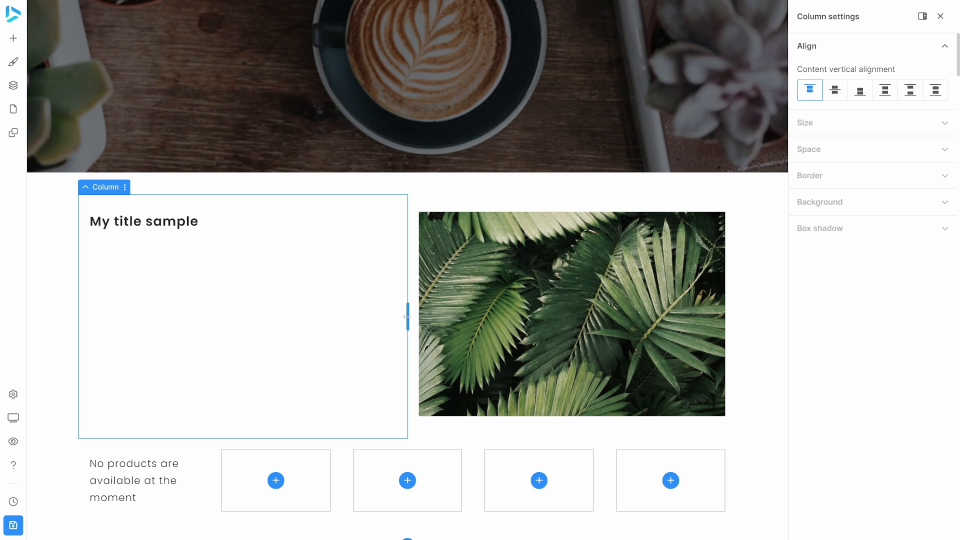
{"action": "left_click_drag", "start_coordinate": [407, 317], "coordinate": [610, 319]}
{"action": "left_click", "coordinate": [601, 338]}
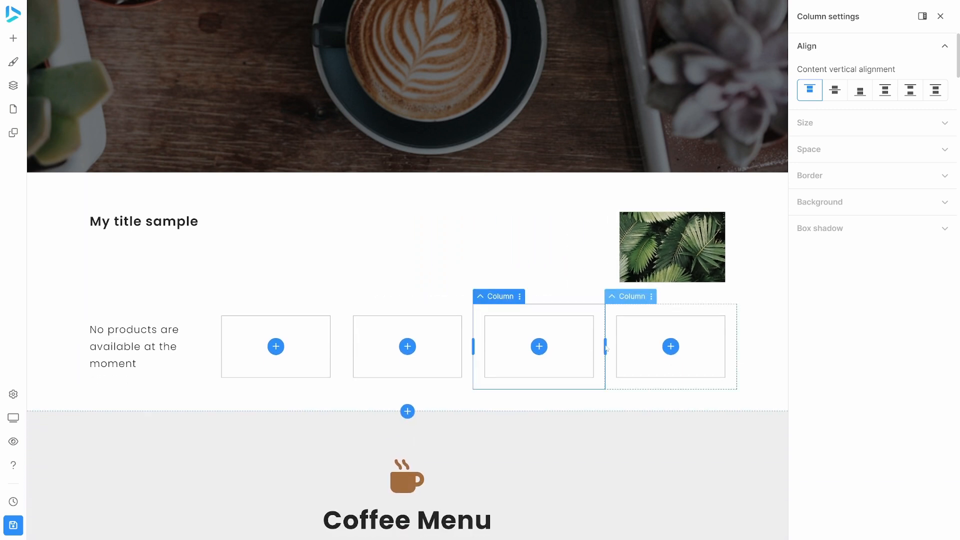
{"action": "left_click_drag", "start_coordinate": [606, 348], "coordinate": [541, 348]}
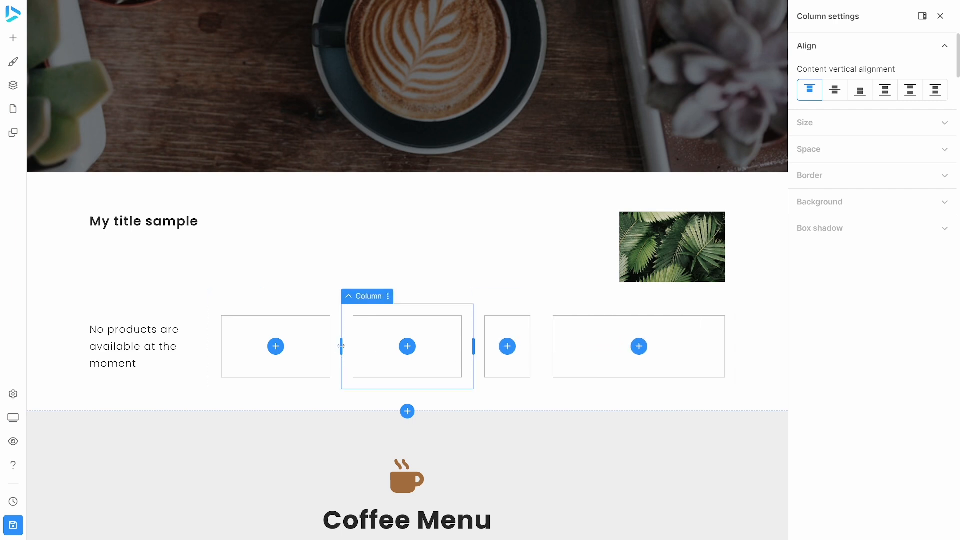
- Widen the third column of the lower row at the expense of the second column, and clone the widened column
{"action": "left_click_drag", "start_coordinate": [341, 347], "coordinate": [303, 347]}
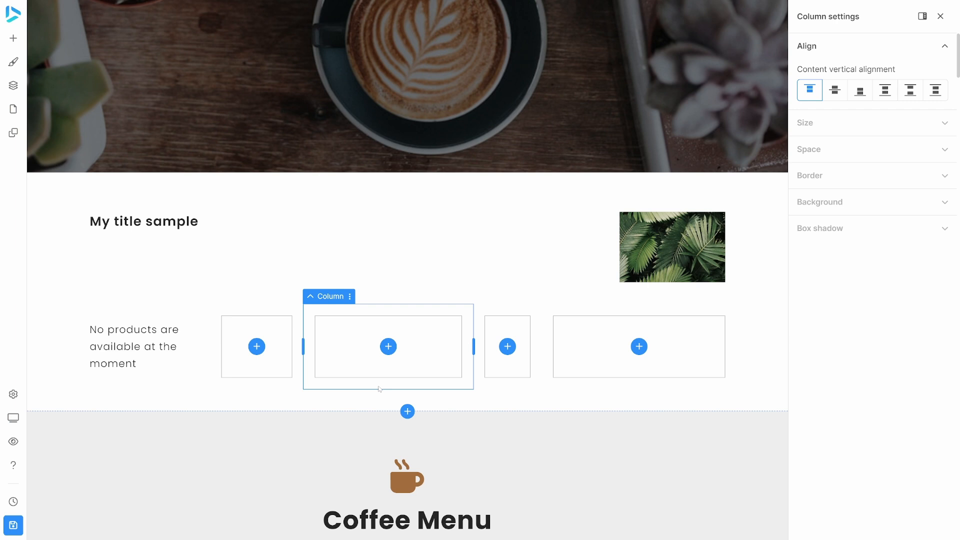
{"action": "right_click", "coordinate": [351, 342]}
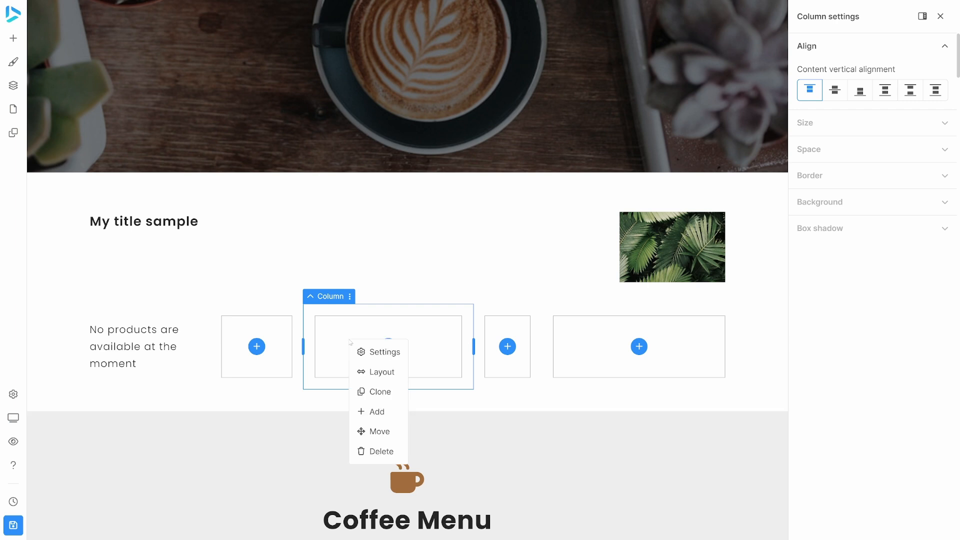
{"action": "left_click", "coordinate": [381, 392]}
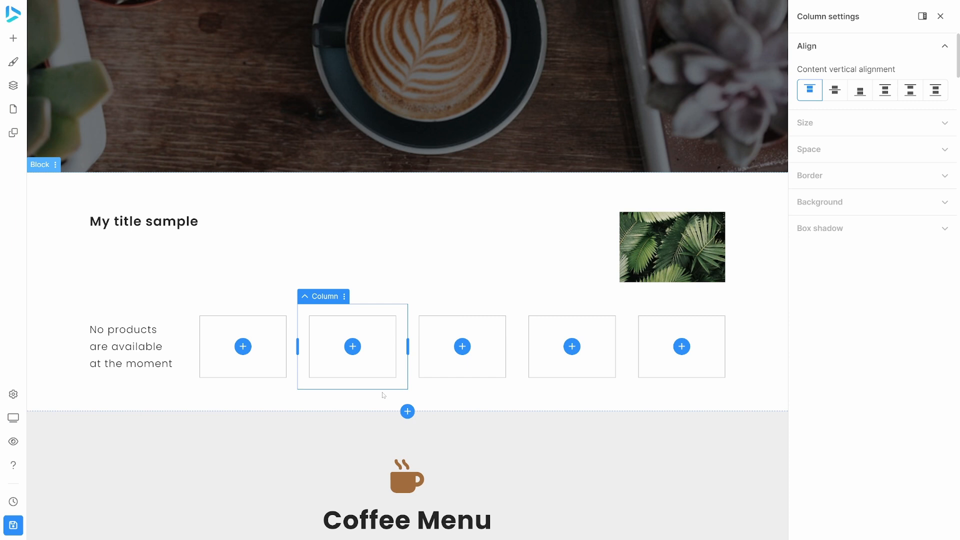
- Clone the leaf image in the upper row and move the copy into the second column of the lower row
{"action": "left_click", "coordinate": [650, 250]}
{"action": "right_click", "coordinate": [650, 248]}
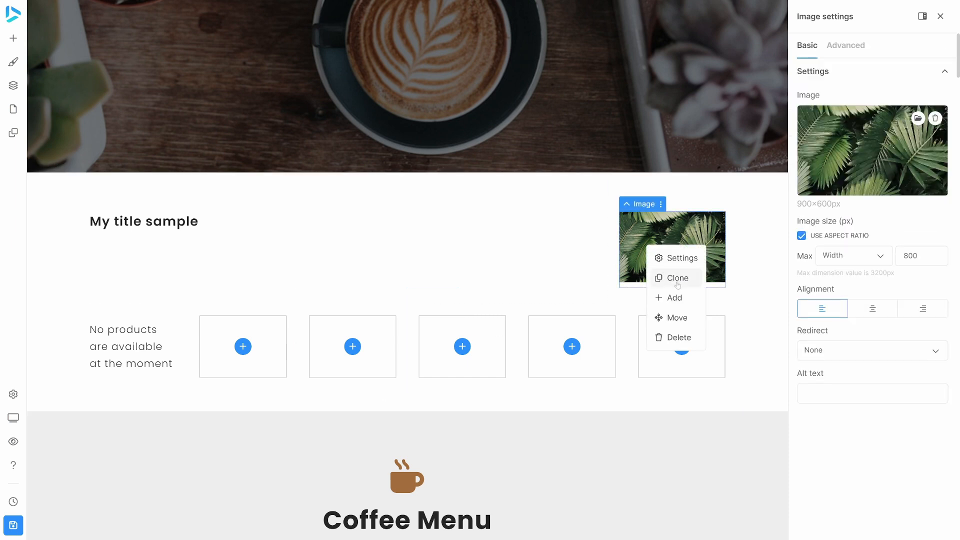
{"action": "left_click", "coordinate": [678, 280]}
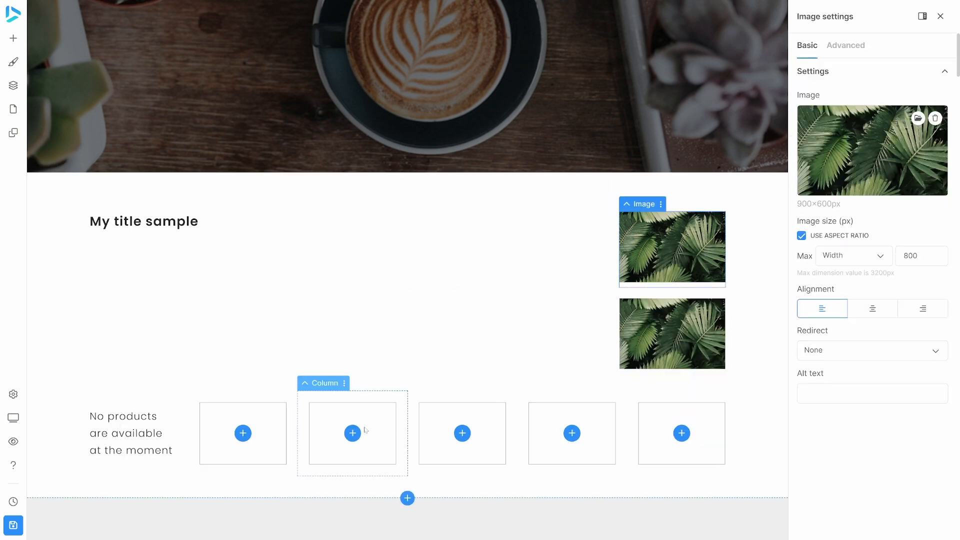
{"action": "right_click", "coordinate": [643, 321]}
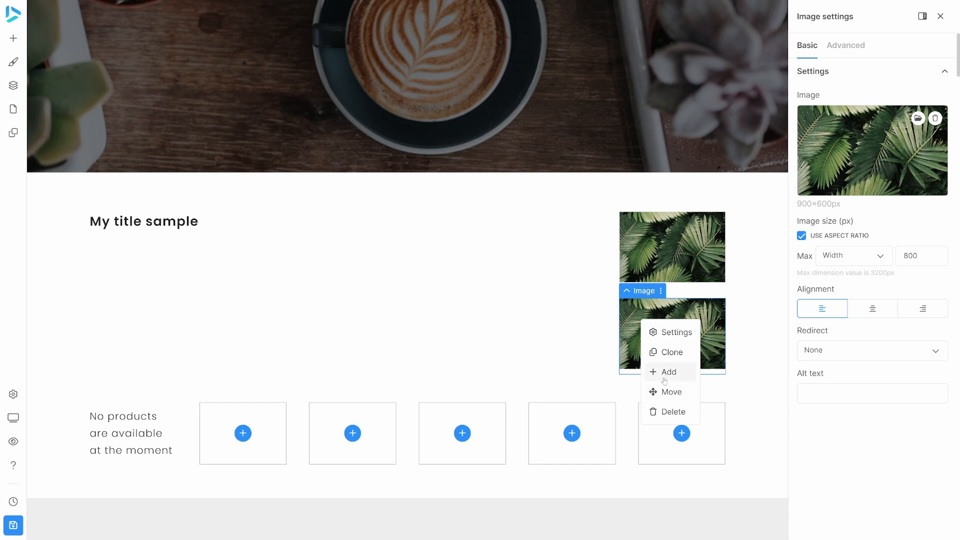
{"action": "left_click", "coordinate": [650, 392]}
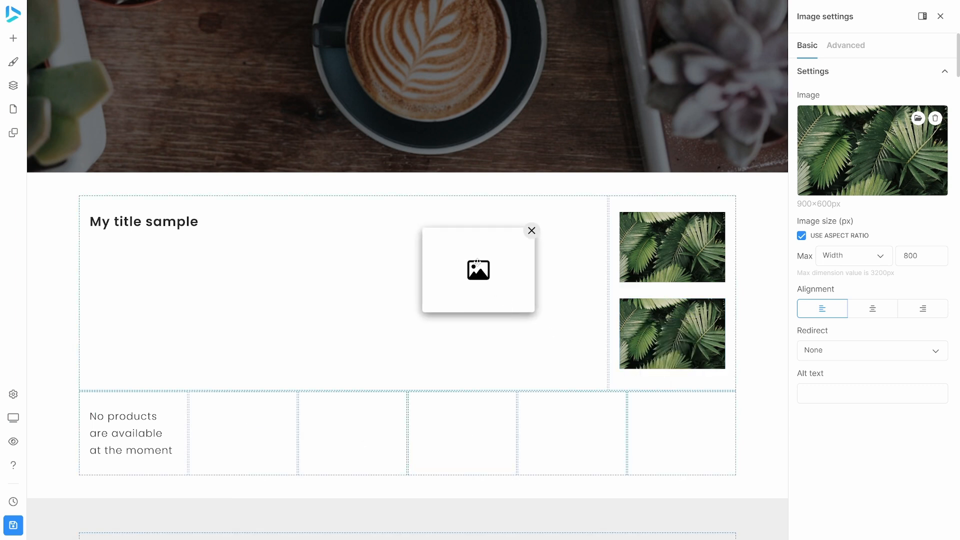
{"action": "left_click", "coordinate": [243, 433]}
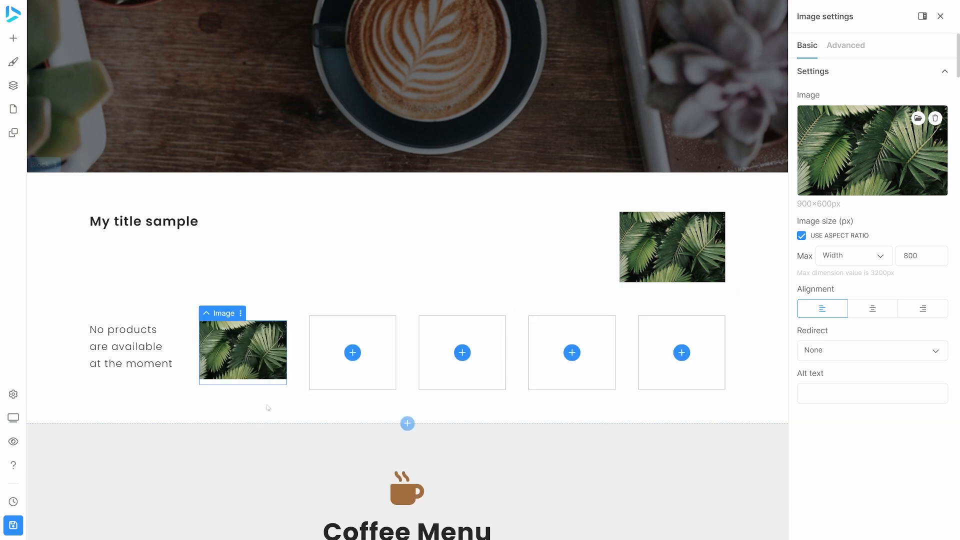
- Delete the empty column directly after the moved image in the lower row
{"action": "right_click", "coordinate": [317, 375]}
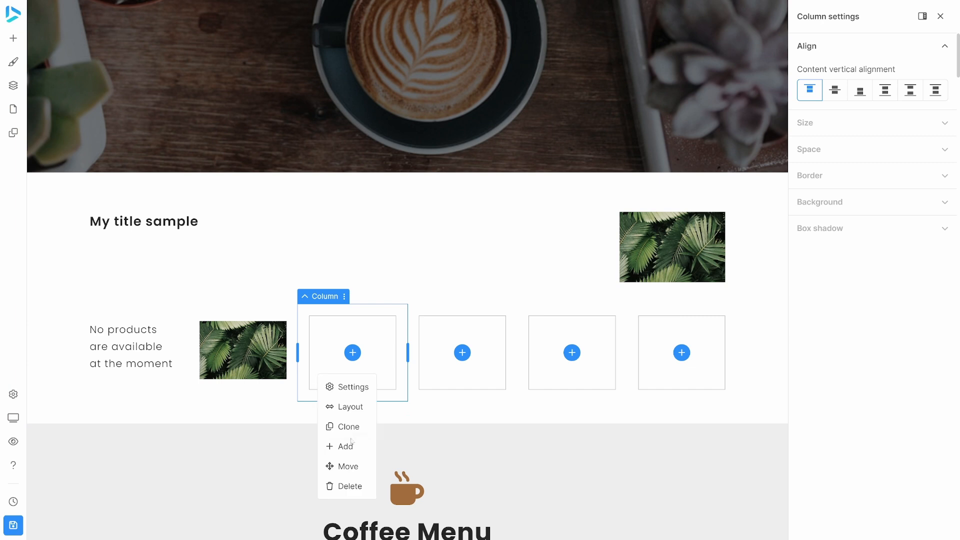
{"action": "left_click", "coordinate": [349, 486]}
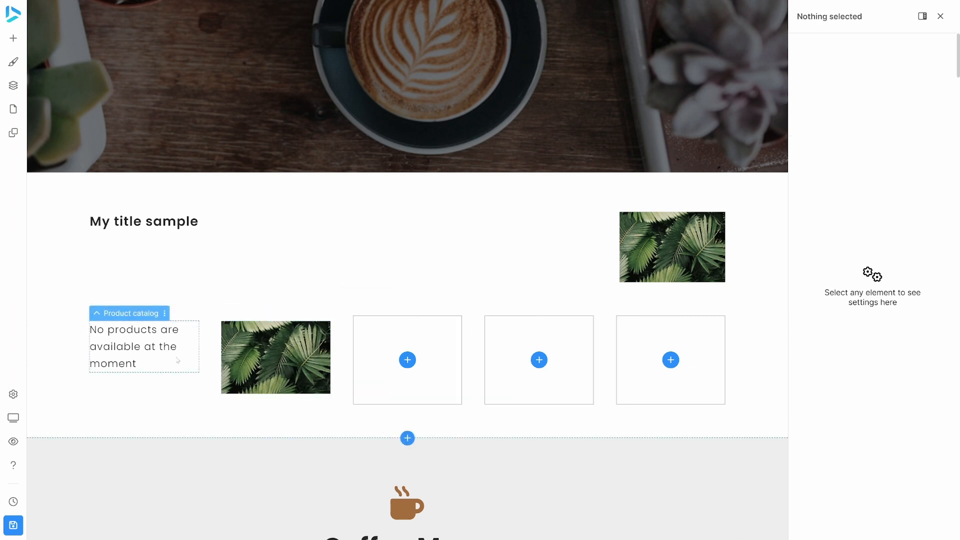
- Open the new block's settings from its options and dock the settings panel on the opposite side of the page
{"action": "left_click", "coordinate": [65, 222]}
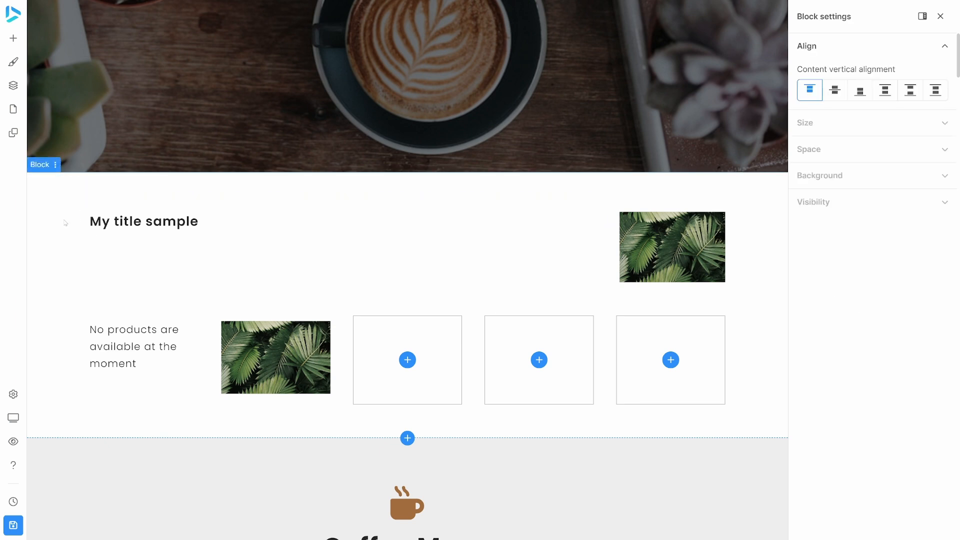
{"action": "right_click", "coordinate": [65, 223]}
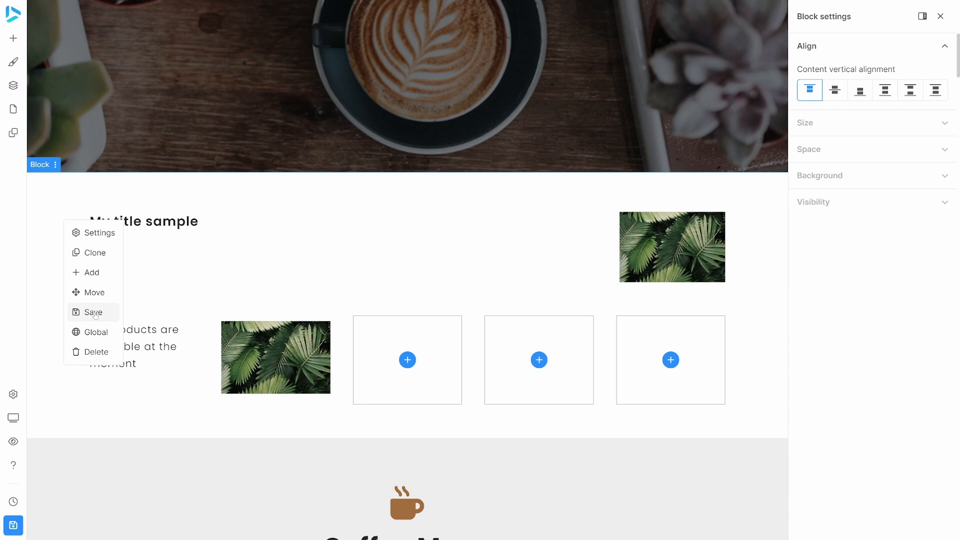
{"action": "left_click", "coordinate": [56, 276]}
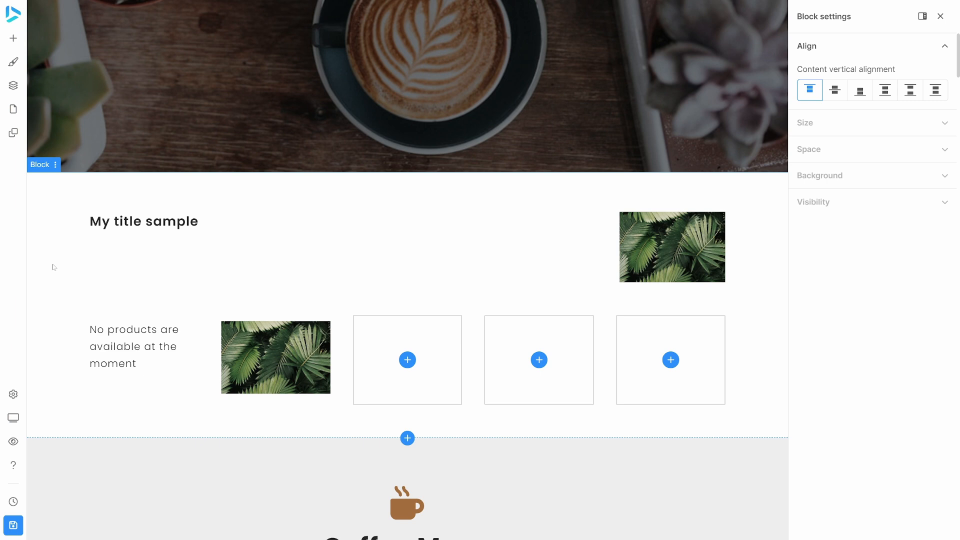
{"action": "left_click", "coordinate": [56, 166]}
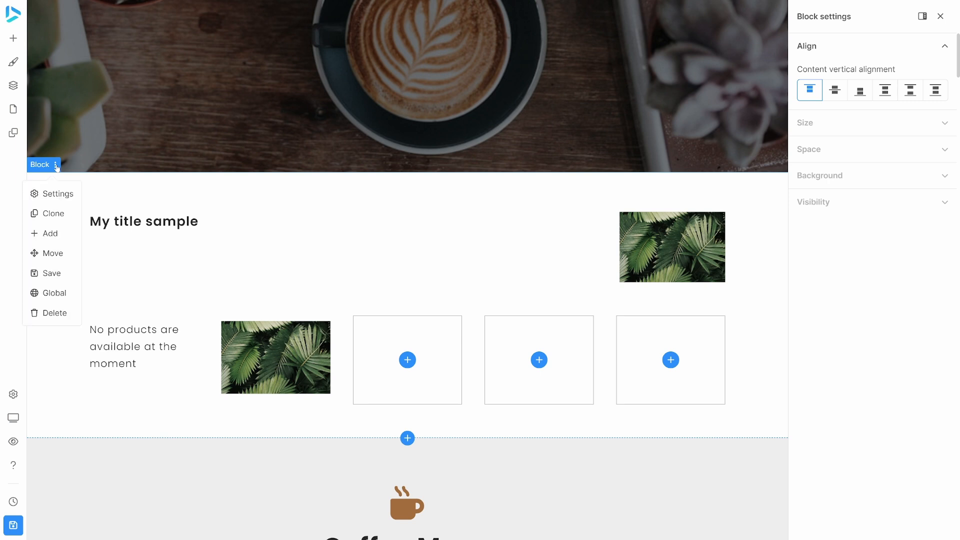
{"action": "left_click", "coordinate": [48, 201]}
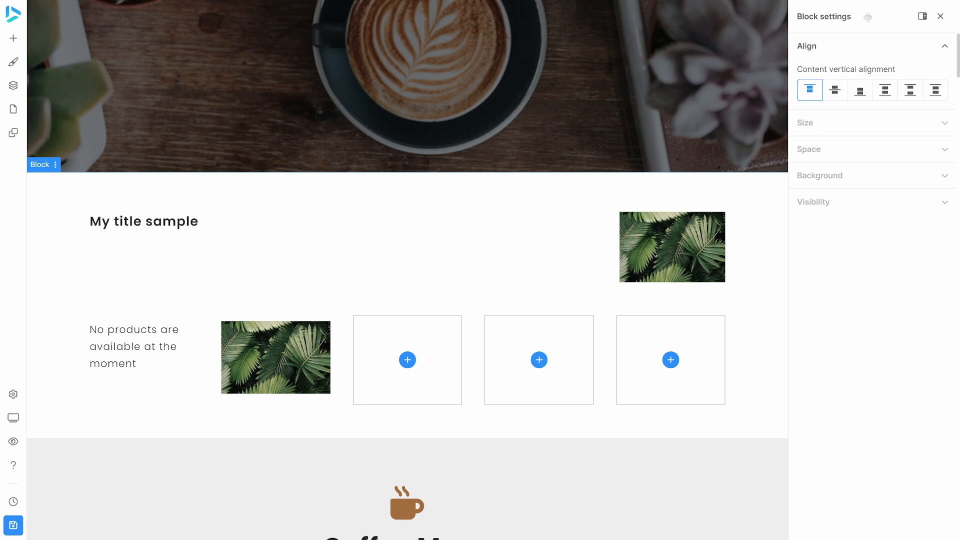
{"action": "left_click_drag", "start_coordinate": [868, 17], "coordinate": [40, 94]}
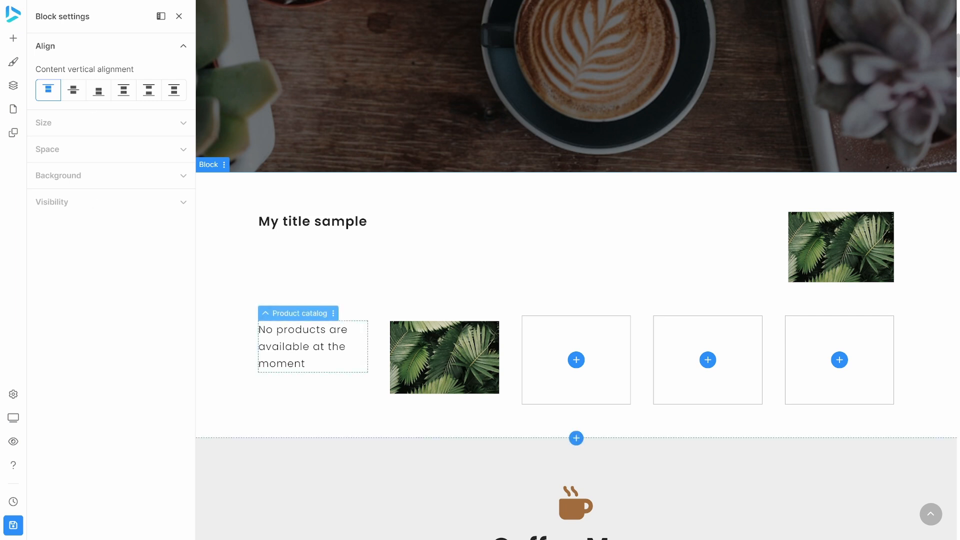
- Examine the Product catalog element's settings and the basic and advanced settings of the image beside it
{"action": "left_click", "coordinate": [313, 346]}
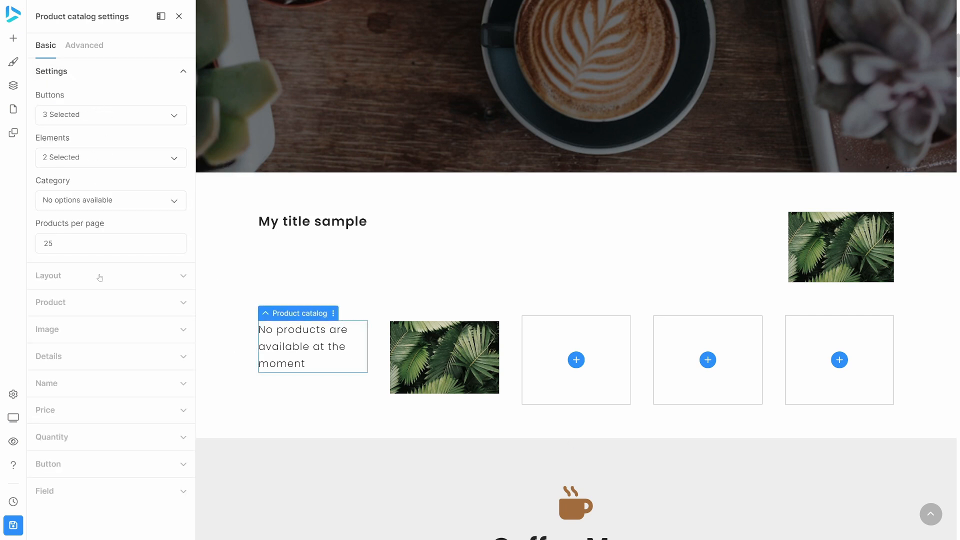
{"action": "left_click", "coordinate": [434, 361]}
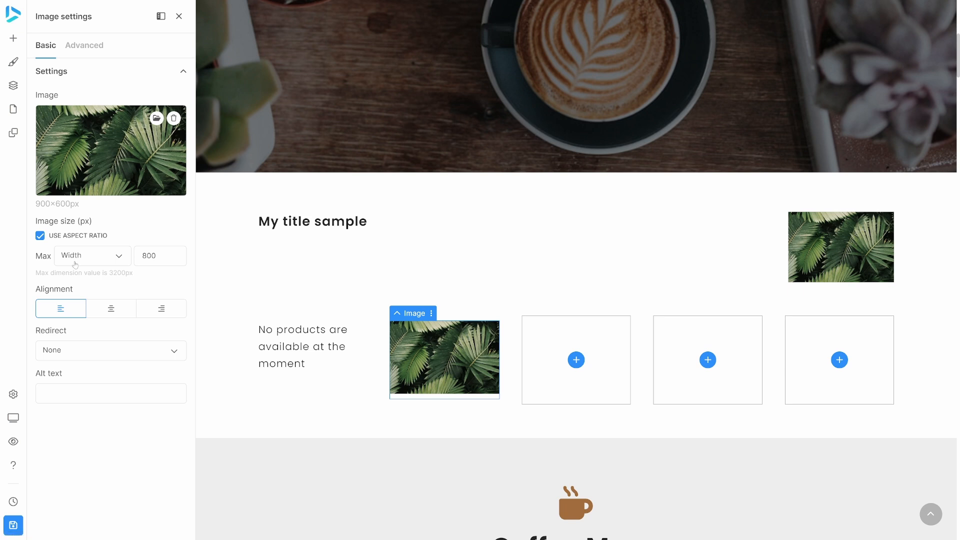
{"action": "left_click", "coordinate": [97, 46]}
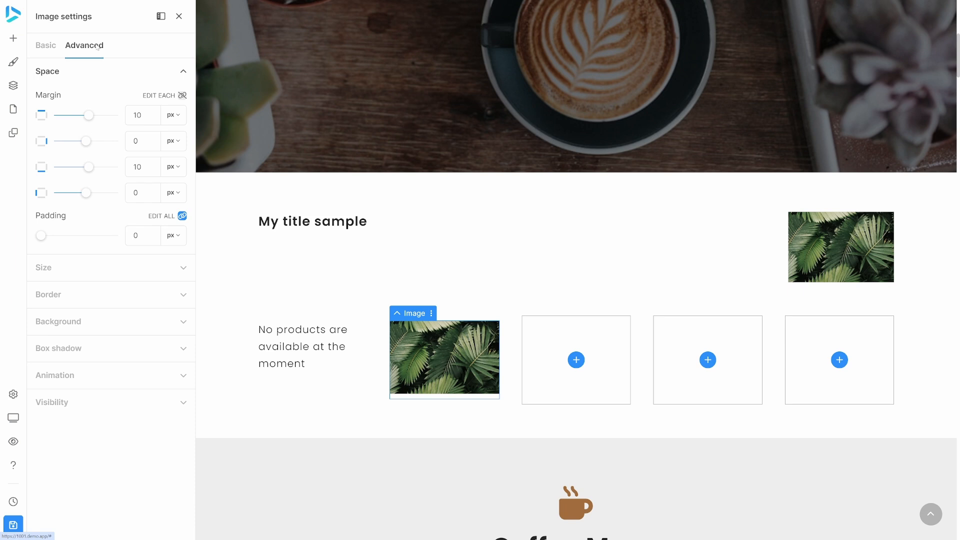
{"action": "left_click", "coordinate": [46, 47]}
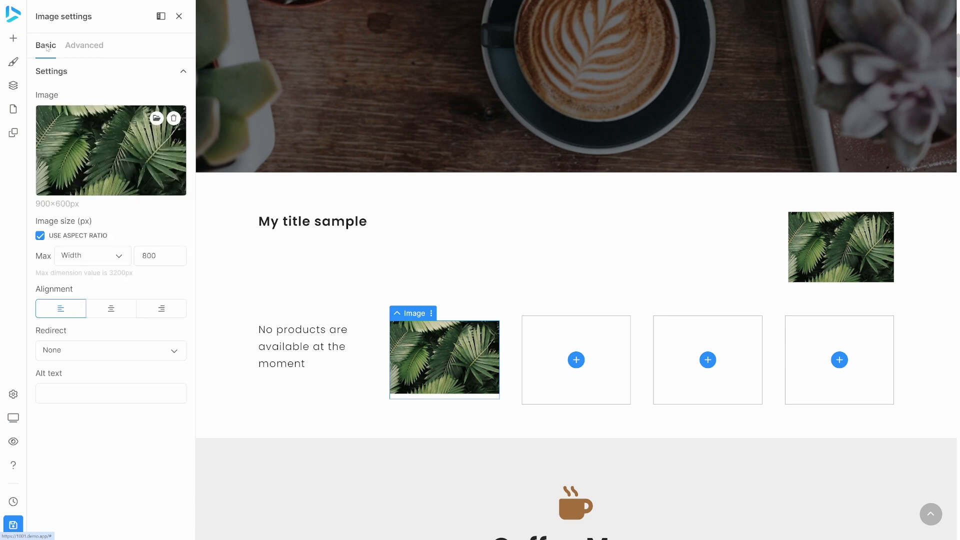
- Close the settings panel and publish the current version of the page
{"action": "left_click", "coordinate": [178, 16]}
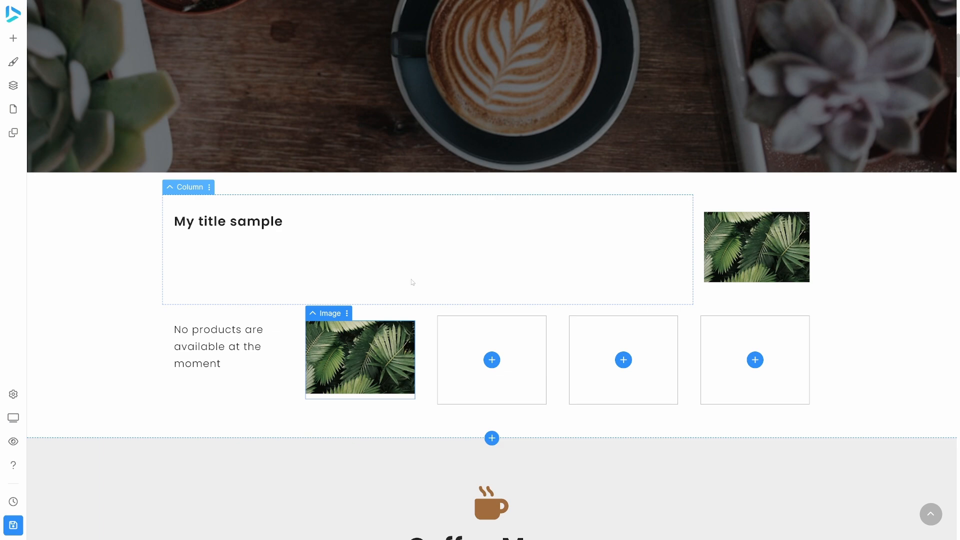
{"action": "left_click", "coordinate": [16, 527]}
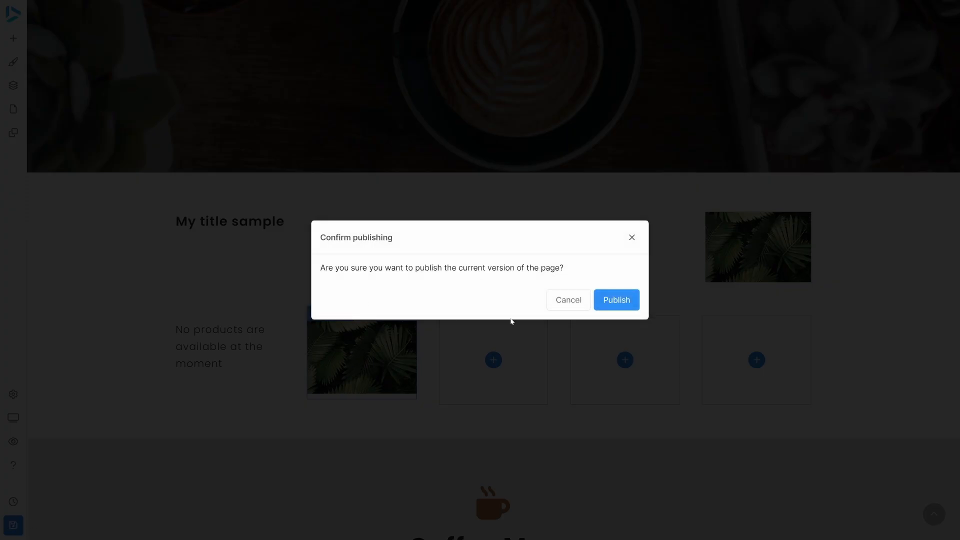
{"action": "left_click", "coordinate": [618, 297]}
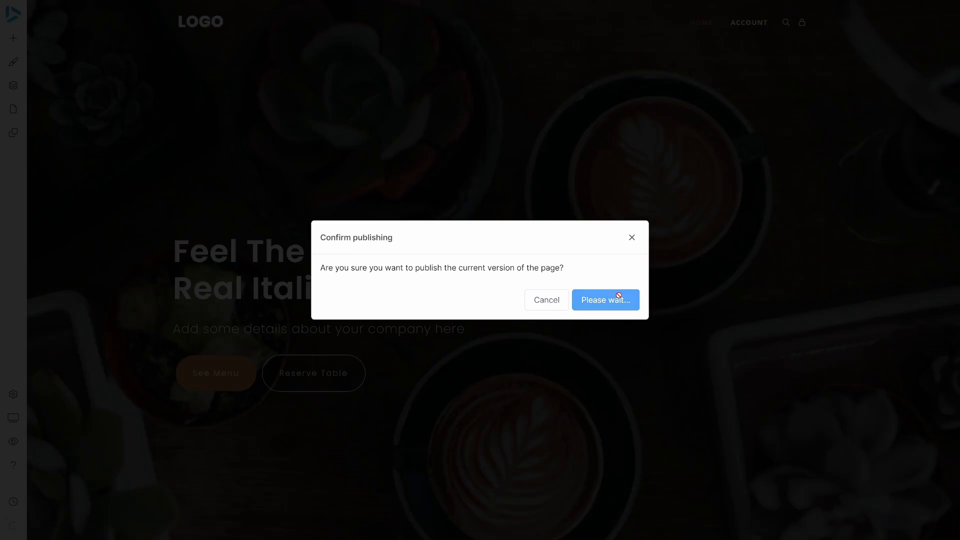
- Delete the Coffee Menu block below the new block
{"action": "scroll", "coordinate": [481, 228], "scroll_direction": "down", "scroll_amount": 5}
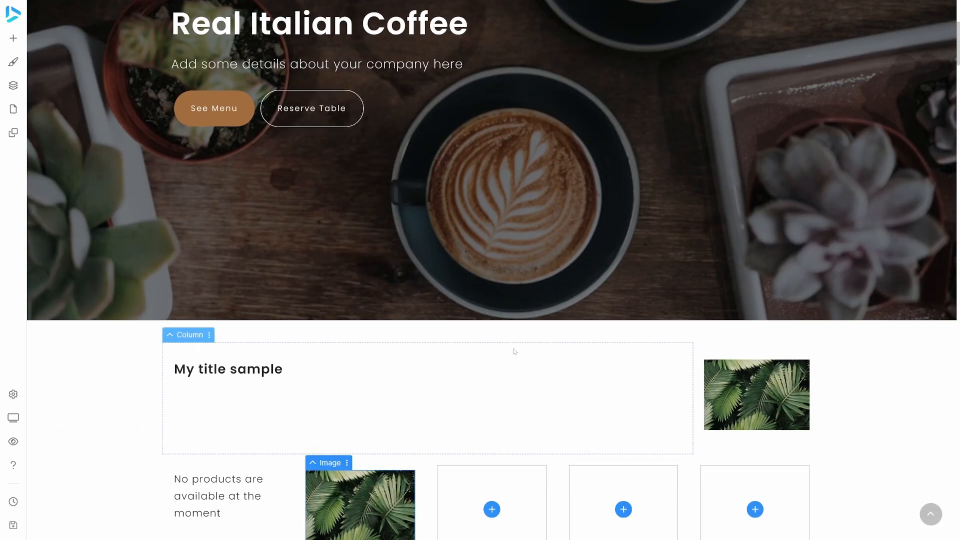
{"action": "scroll", "coordinate": [515, 351], "scroll_direction": "down", "scroll_amount": 5}
{"action": "scroll", "coordinate": [491, 300], "scroll_direction": "down", "scroll_amount": 2}
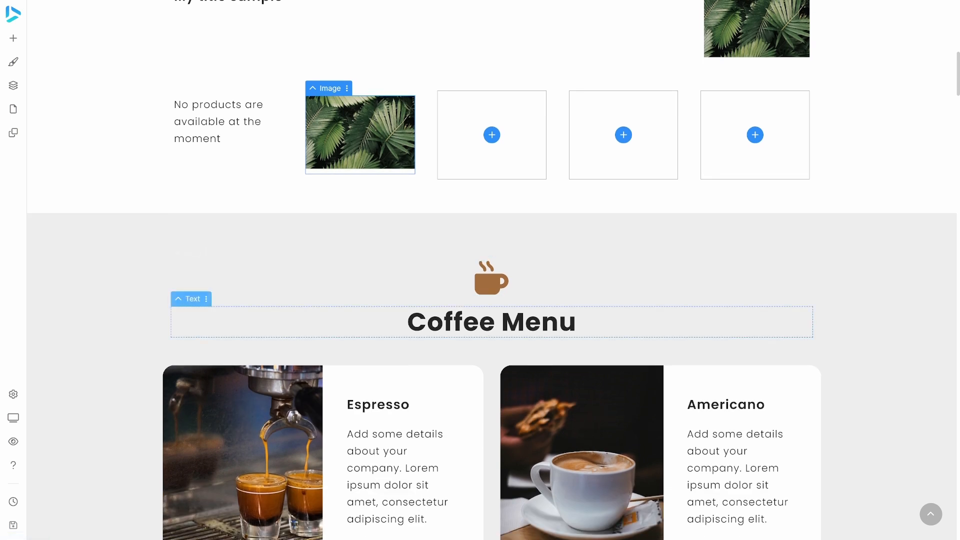
{"action": "scroll", "coordinate": [200, 344], "scroll_direction": "up", "scroll_amount": 5}
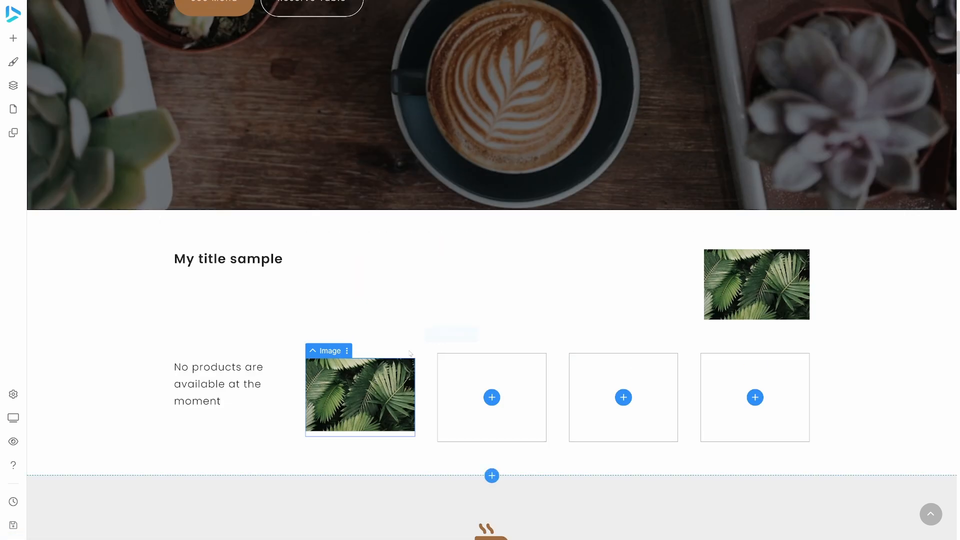
{"action": "scroll", "coordinate": [200, 344], "scroll_direction": "down", "scroll_amount": 3}
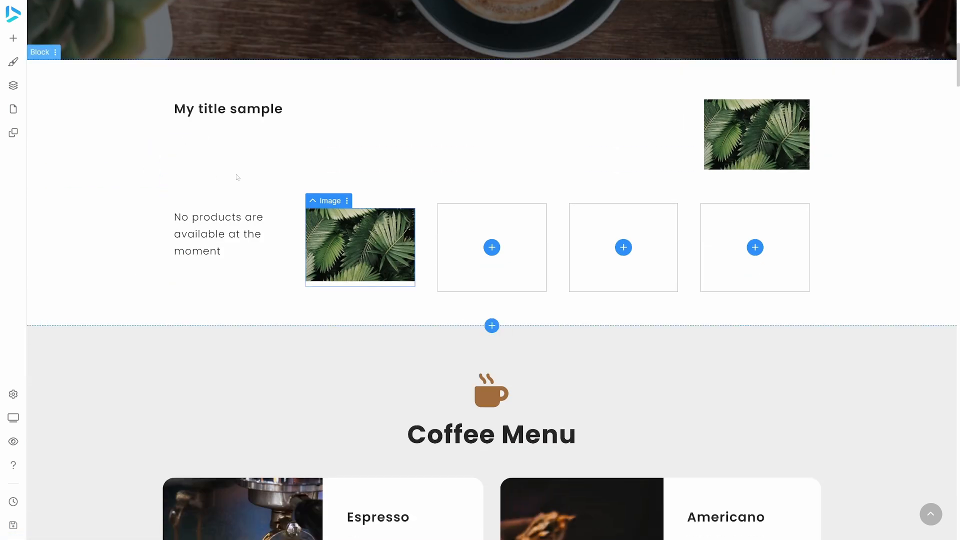
{"action": "scroll", "coordinate": [258, 150], "scroll_direction": "down", "scroll_amount": 3}
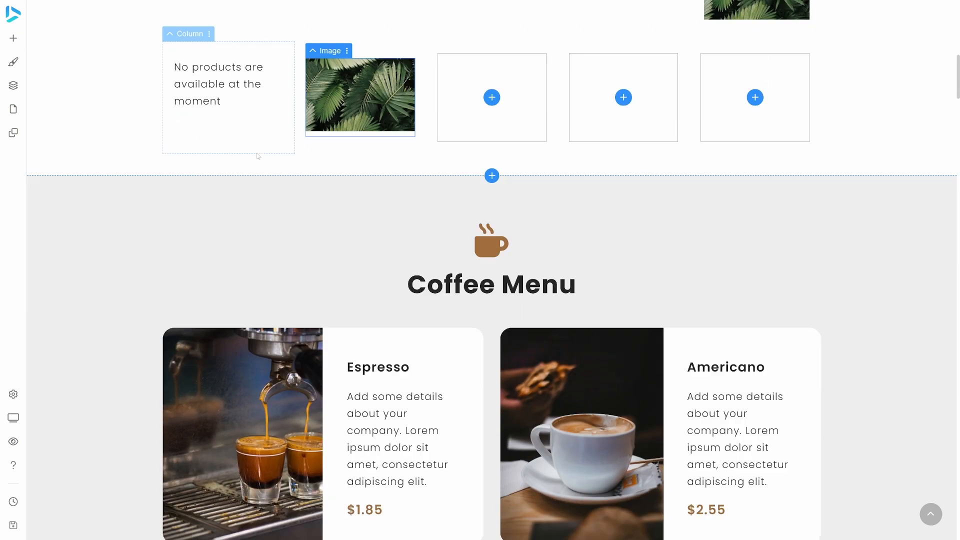
{"action": "scroll", "coordinate": [258, 225], "scroll_direction": "down", "scroll_amount": 1}
{"action": "scroll", "coordinate": [231, 216], "scroll_direction": "down", "scroll_amount": 3}
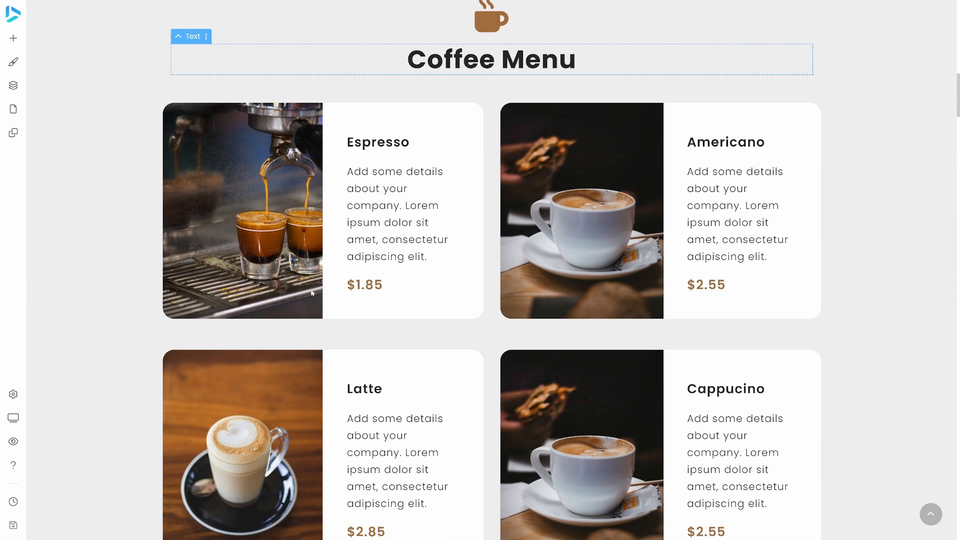
{"action": "right_click", "coordinate": [115, 106]}
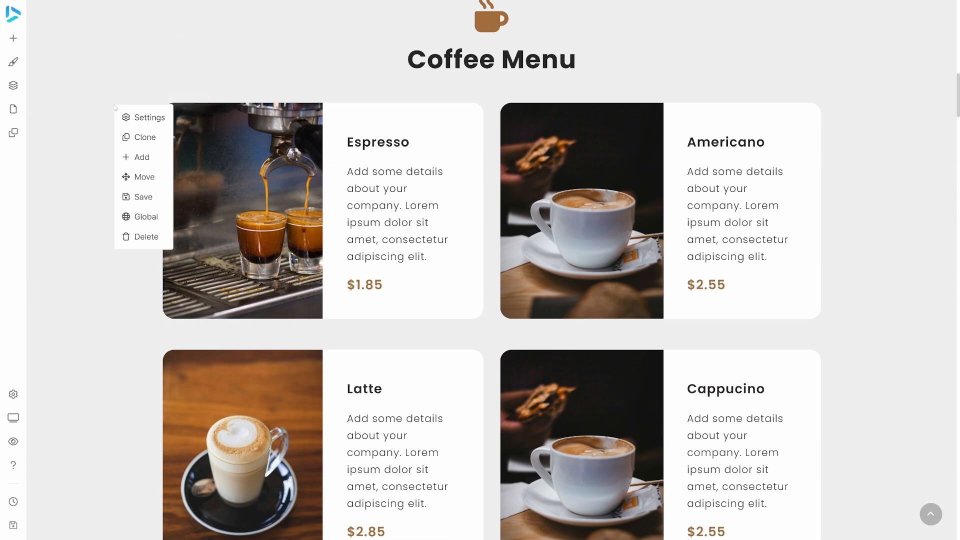
{"action": "left_click", "coordinate": [140, 236]}
- Delete the "We Are Famous For" heading and the coffee cup image column beside the Home Roasted Coffee text
{"action": "scroll", "coordinate": [358, 272], "scroll_direction": "down", "scroll_amount": 15}
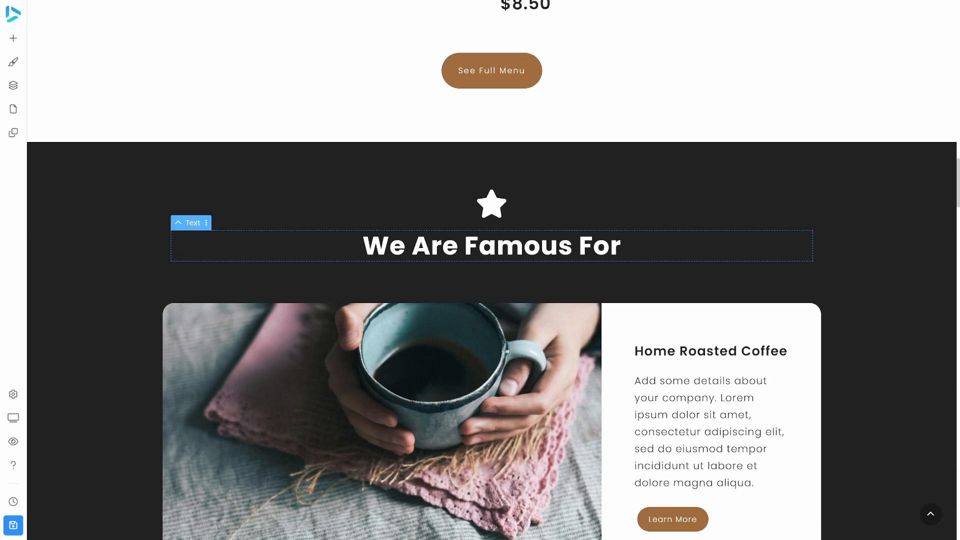
{"action": "right_click", "coordinate": [293, 253]}
{"action": "left_click", "coordinate": [326, 346]}
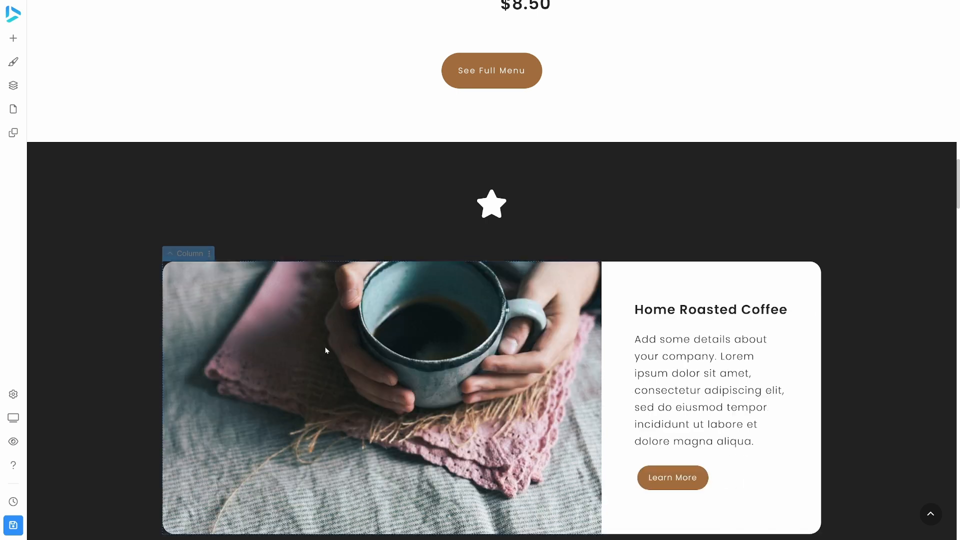
{"action": "right_click", "coordinate": [210, 365]}
{"action": "left_click", "coordinate": [239, 475]}
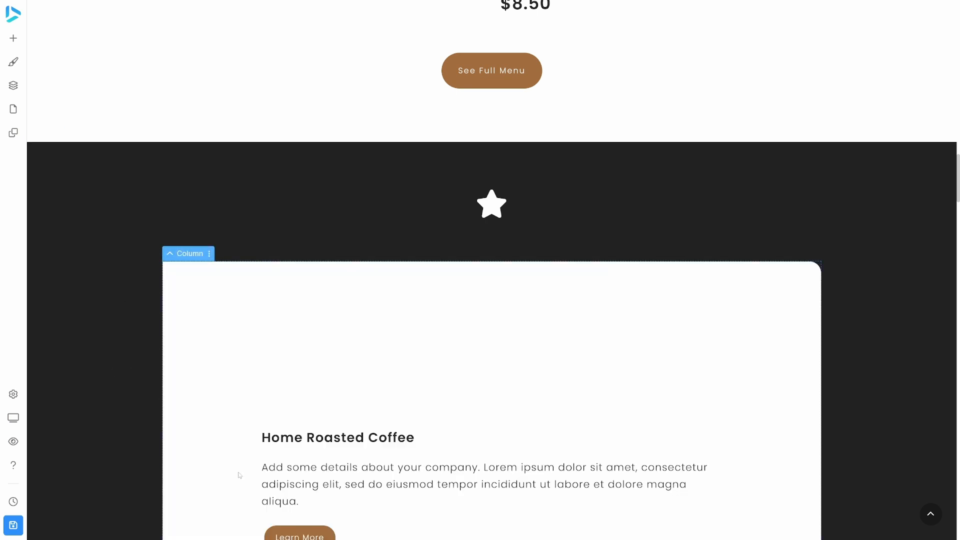
- Publish the page with the deleted sections and check the new block and Food Menu section
{"action": "left_click", "coordinate": [19, 526]}
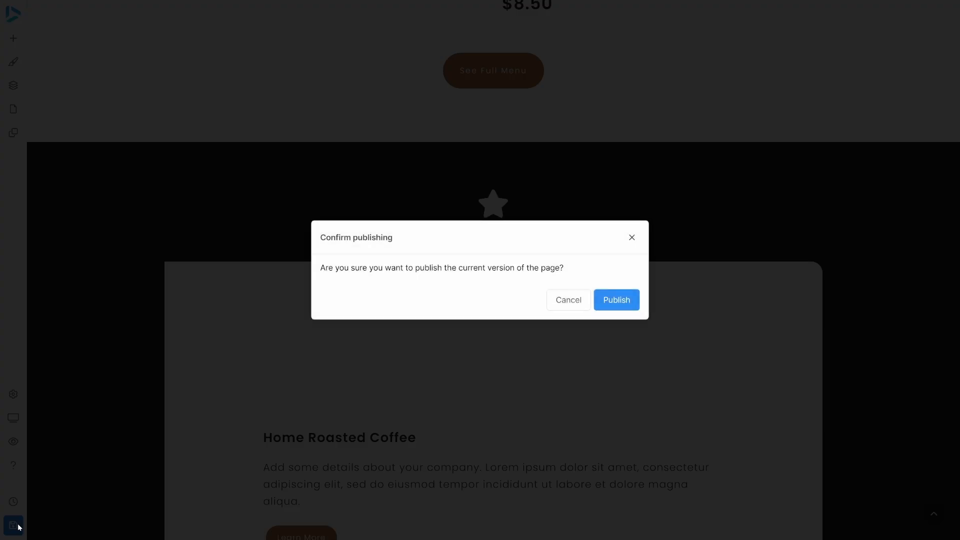
{"action": "left_click", "coordinate": [610, 305]}
{"action": "scroll", "coordinate": [489, 372], "scroll_direction": "down", "scroll_amount": 7}
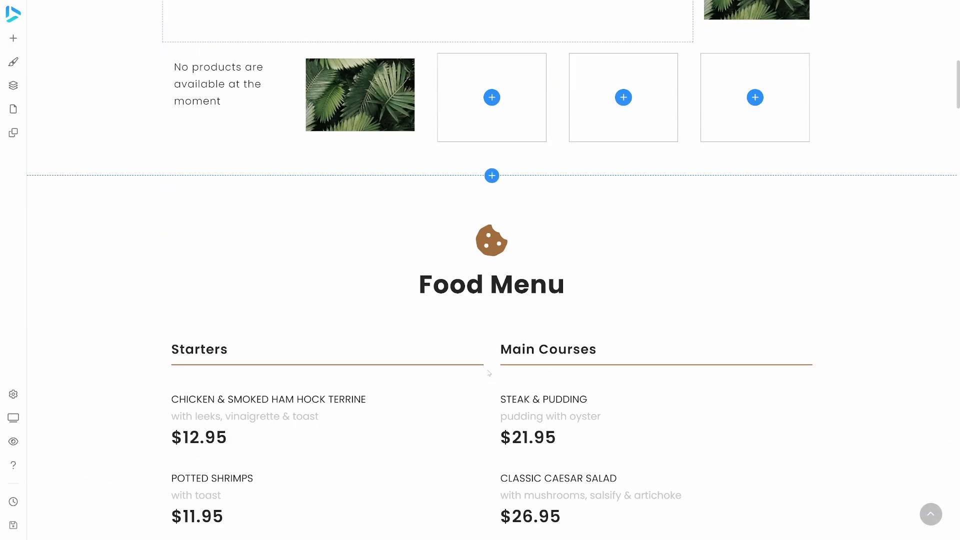
- Open the publish history and check the current state of the new block and Food Menu section
{"action": "scroll", "coordinate": [489, 372], "scroll_direction": "down", "scroll_amount": 5}
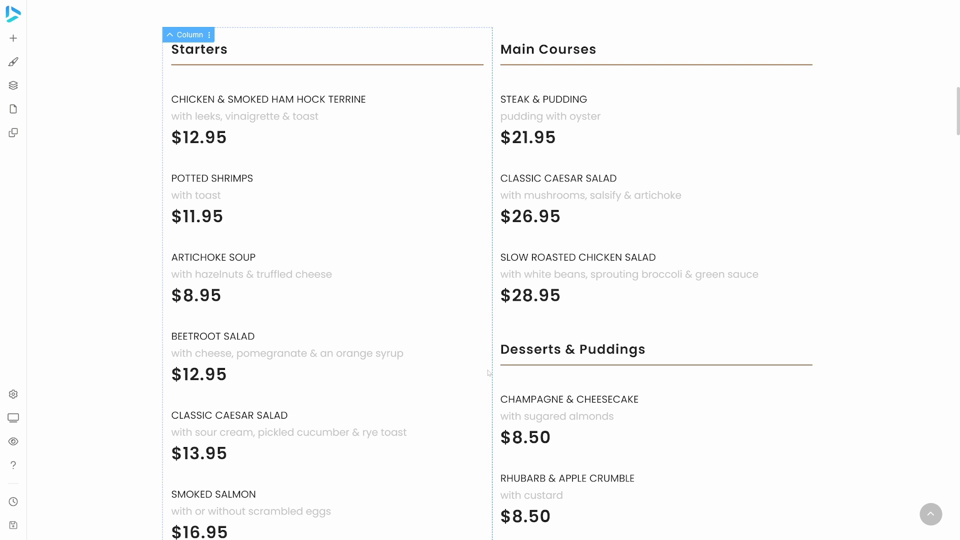
{"action": "left_click", "coordinate": [13, 502]}
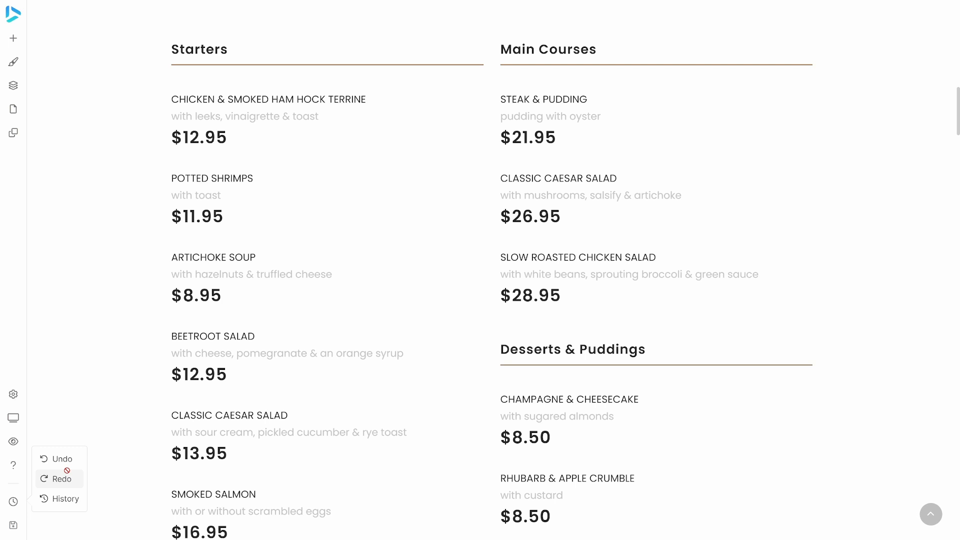
{"action": "left_click", "coordinate": [60, 499]}
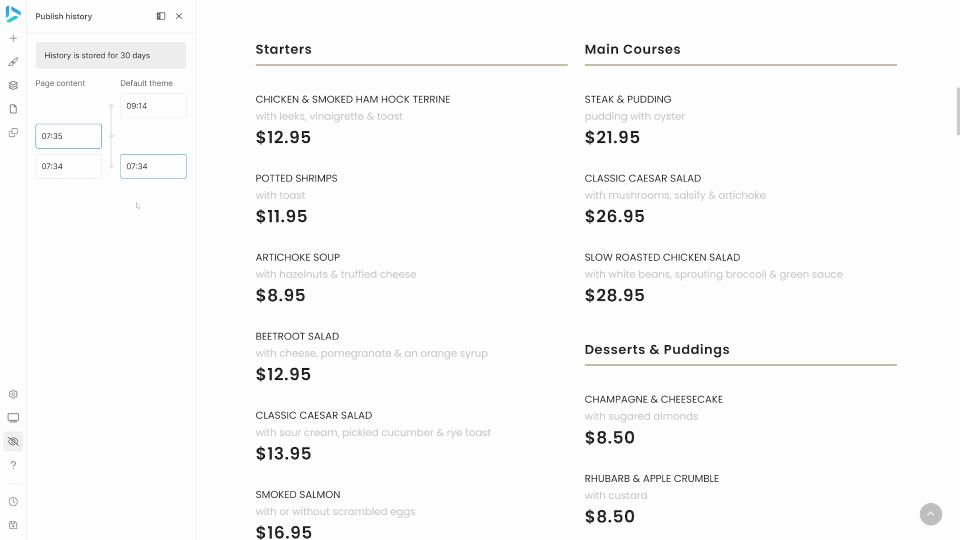
{"action": "scroll", "coordinate": [343, 251], "scroll_direction": "up", "scroll_amount": 10}
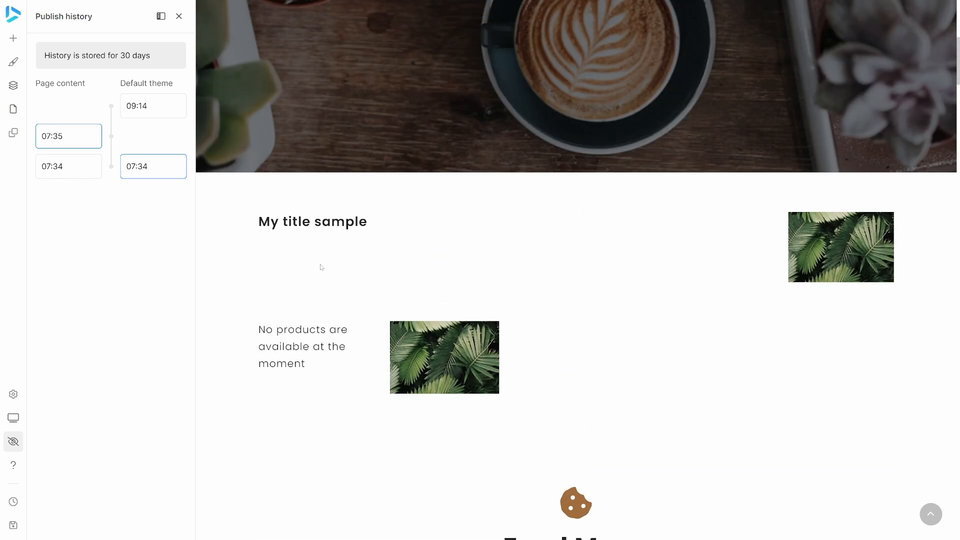
- Preview the 07:34 page content version with the 09:14 default theme, and switch the theme back to 07:34
{"action": "left_click", "coordinate": [69, 171]}
{"action": "scroll", "coordinate": [538, 394], "scroll_direction": "down", "scroll_amount": 3}
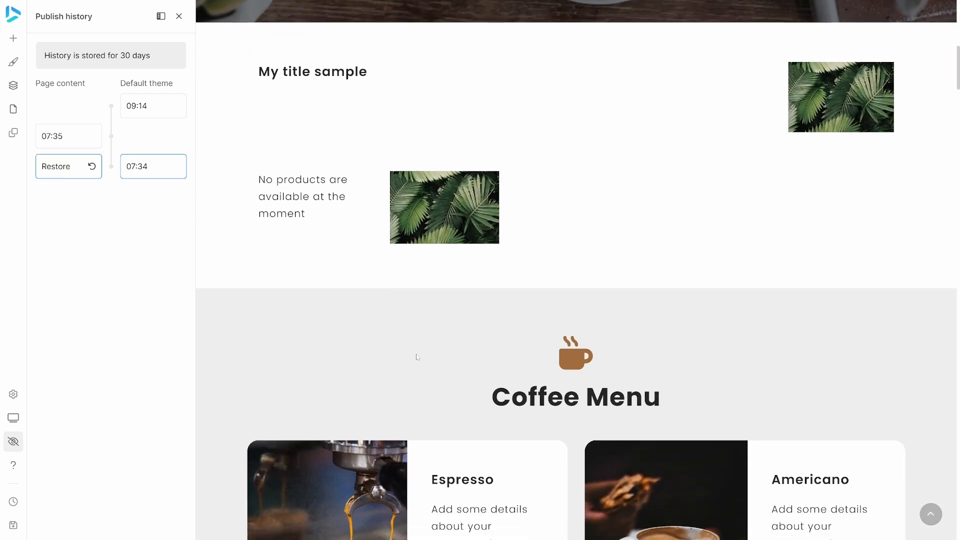
{"action": "left_click", "coordinate": [142, 108]}
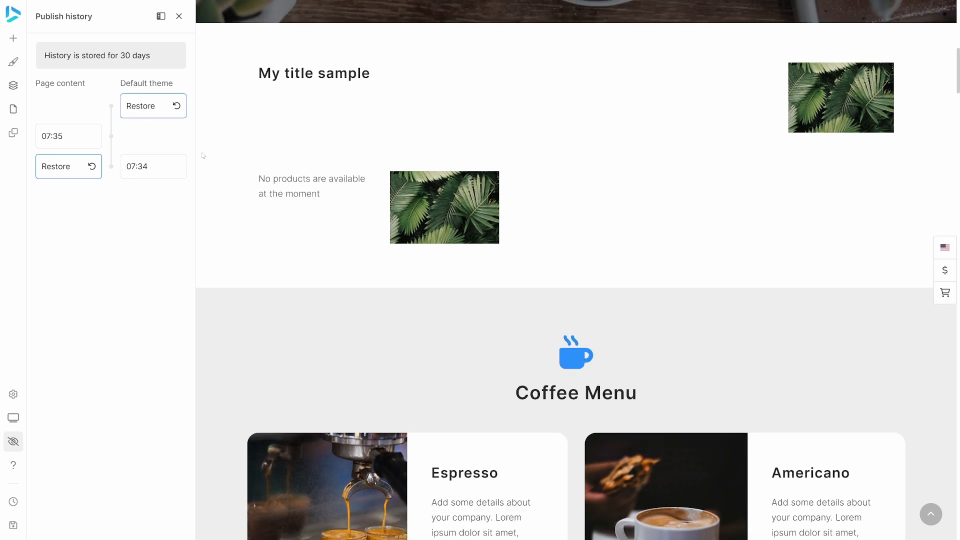
{"action": "left_click", "coordinate": [146, 169]}
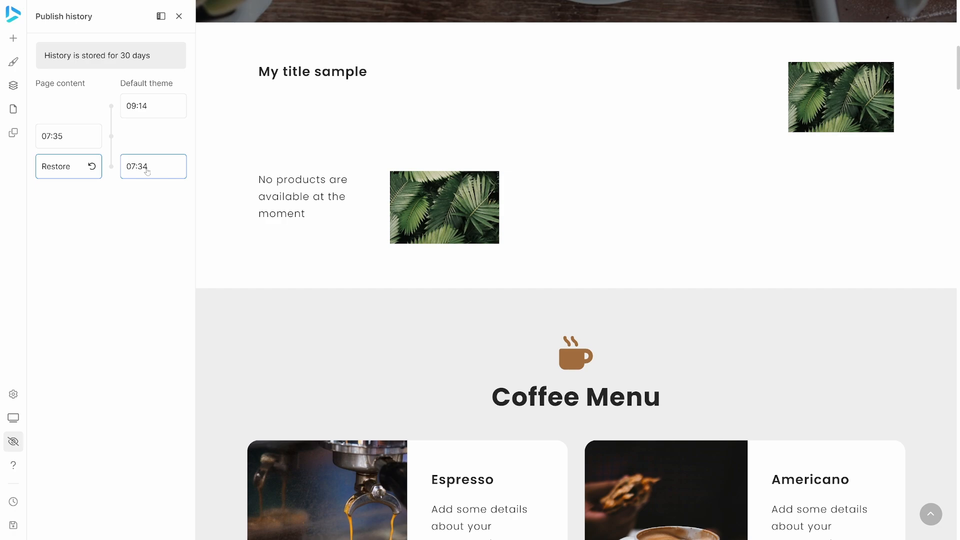
- Restore the page content to the 07:34 published version and close the publish history
{"action": "left_click", "coordinate": [91, 168]}
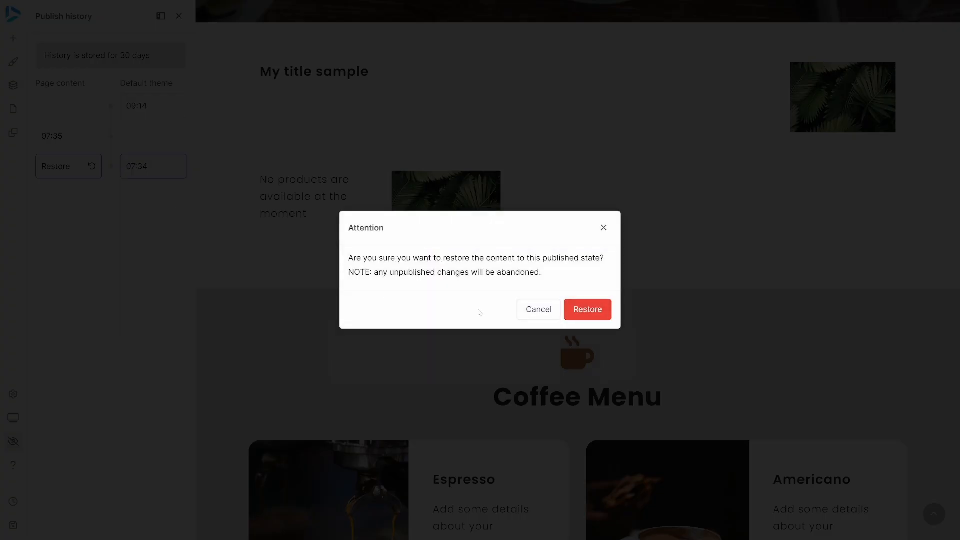
{"action": "left_click", "coordinate": [589, 309]}
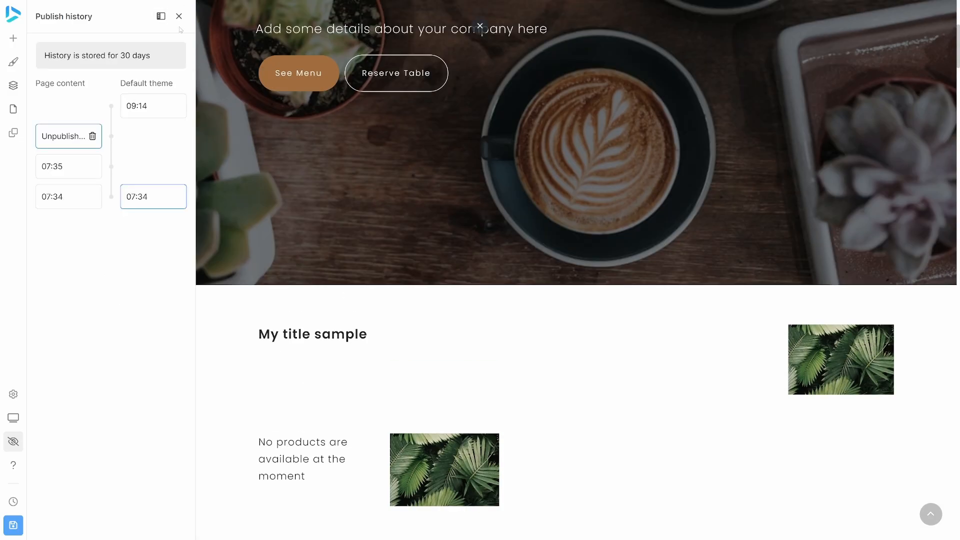
{"action": "left_click", "coordinate": [178, 16]}
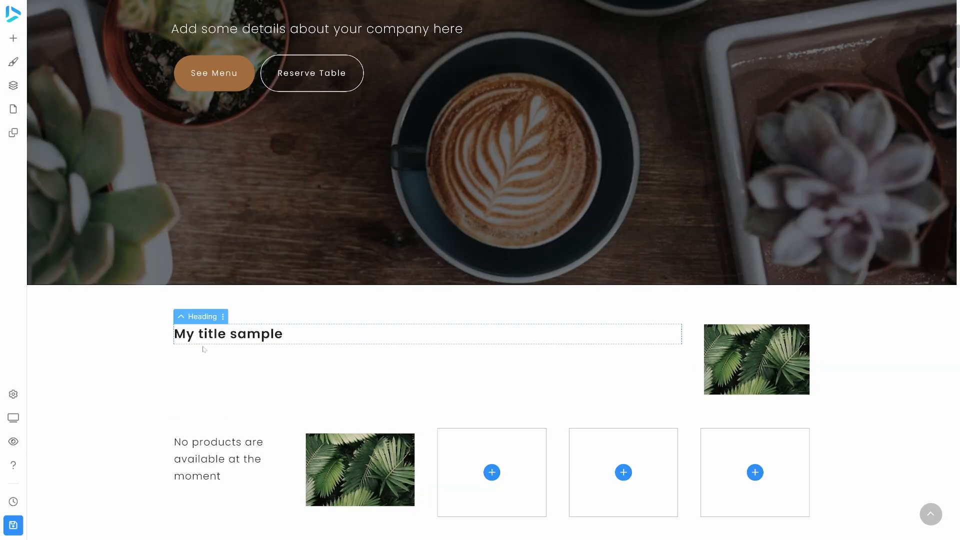
- Delete the block containing the "My title sample" heading and publish the page
{"action": "right_click", "coordinate": [116, 326]}
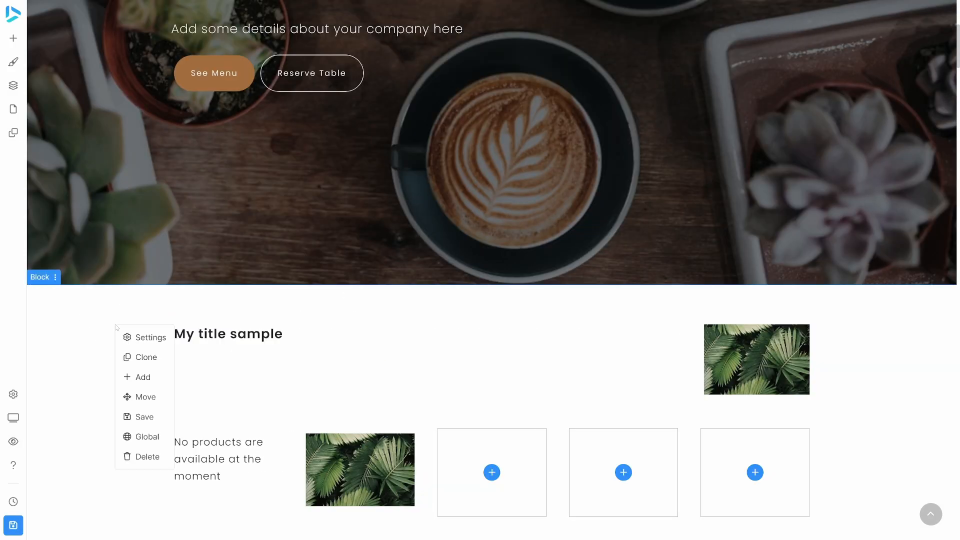
{"action": "left_click", "coordinate": [153, 457]}
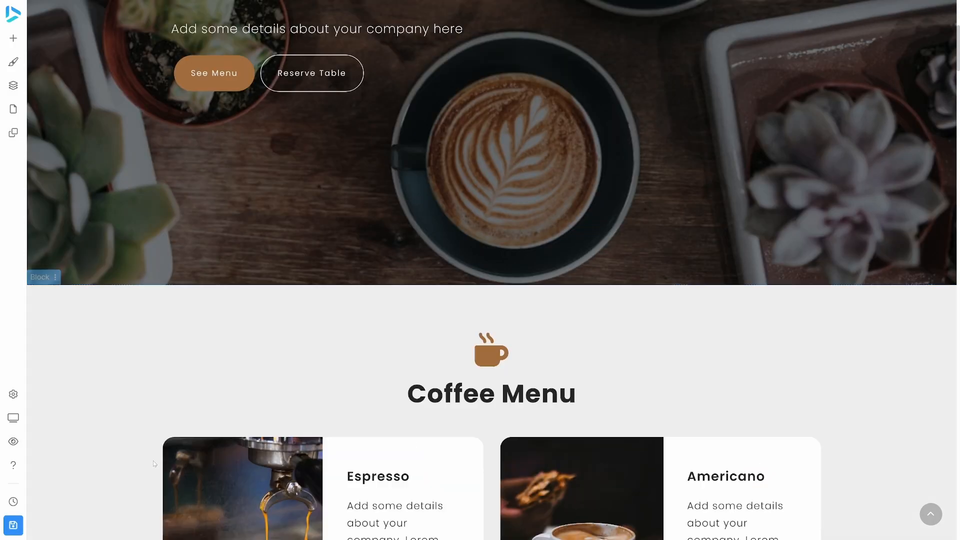
{"action": "left_click", "coordinate": [13, 525]}
{"action": "left_click", "coordinate": [606, 306]}
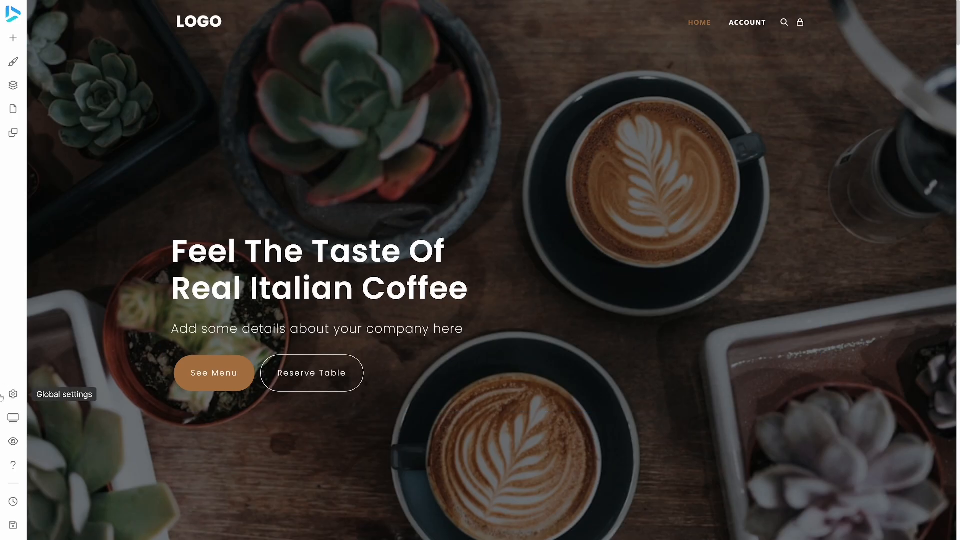
- Review the page in preview mode from the hero section to the Food Menu, and leave preview mode
{"action": "left_click", "coordinate": [7, 441]}
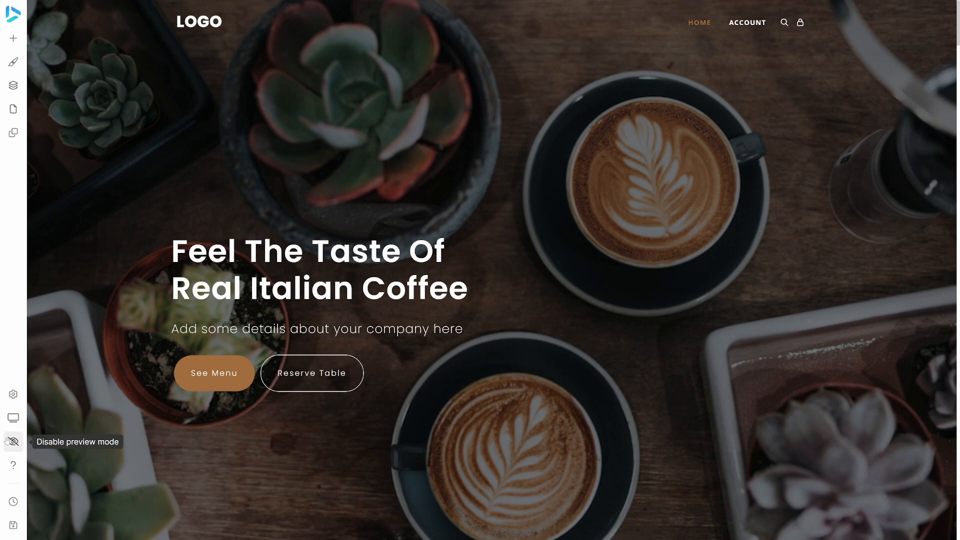
{"action": "scroll", "coordinate": [522, 193], "scroll_direction": "down", "scroll_amount": 12}
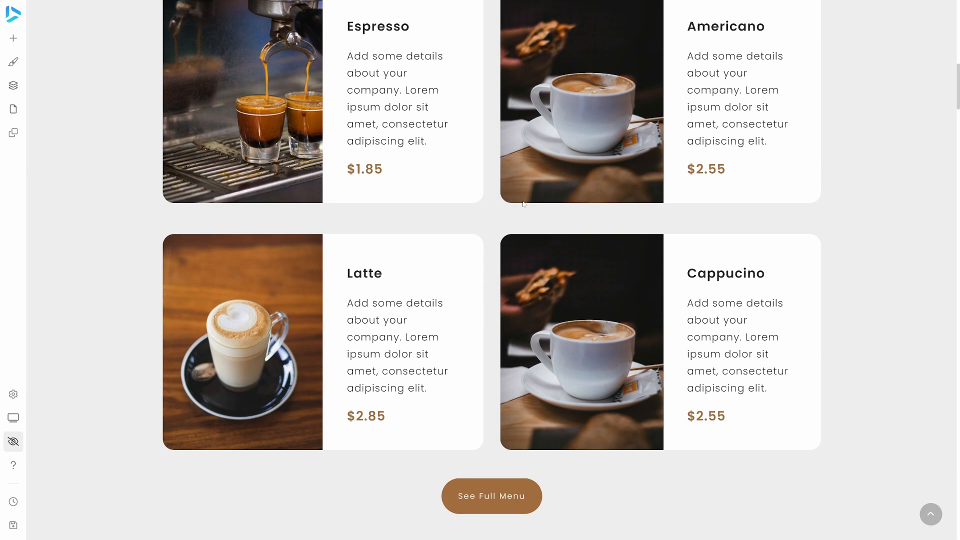
{"action": "scroll", "coordinate": [522, 205], "scroll_direction": "down", "scroll_amount": 5}
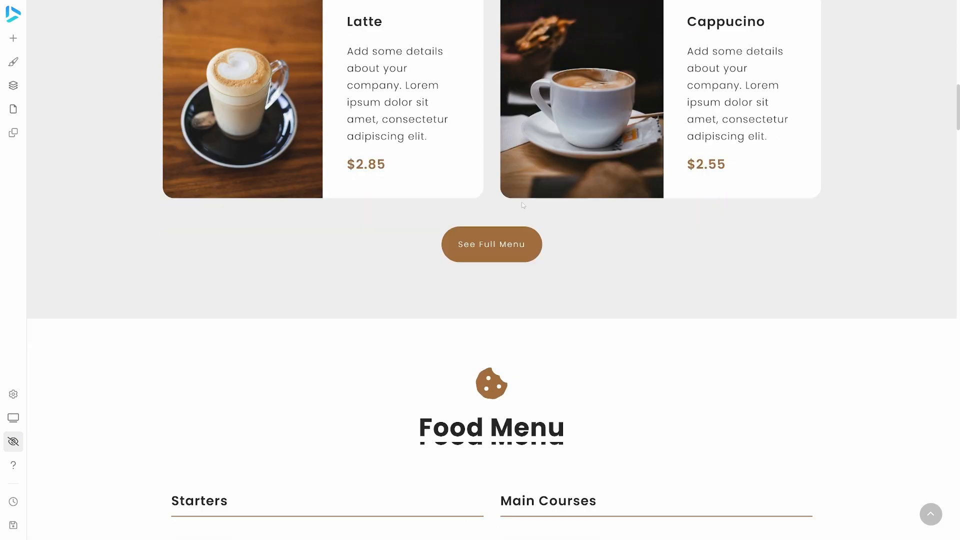
{"action": "scroll", "coordinate": [523, 204], "scroll_direction": "up", "scroll_amount": 17}
{"action": "scroll", "coordinate": [521, 205], "scroll_direction": "up", "scroll_amount": 4}
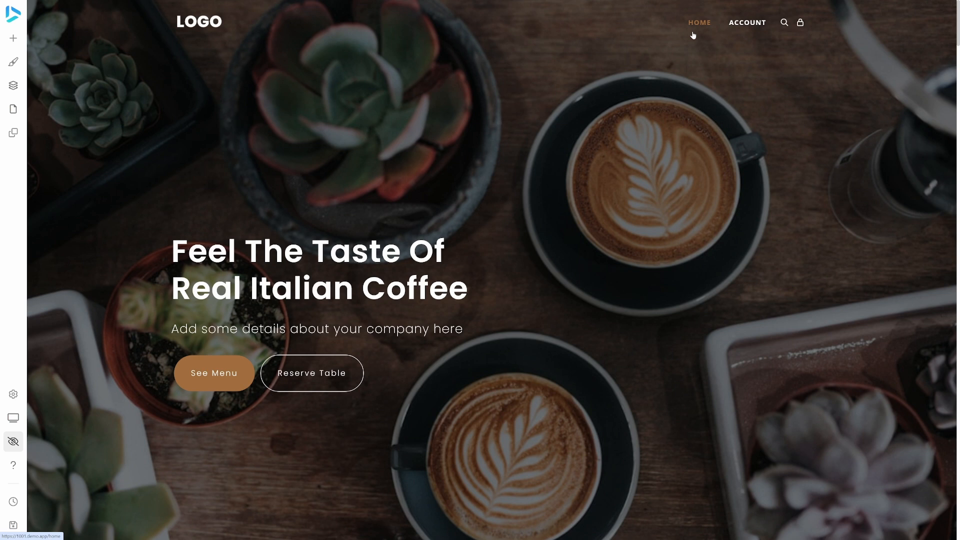
{"action": "left_click", "coordinate": [11, 444]}
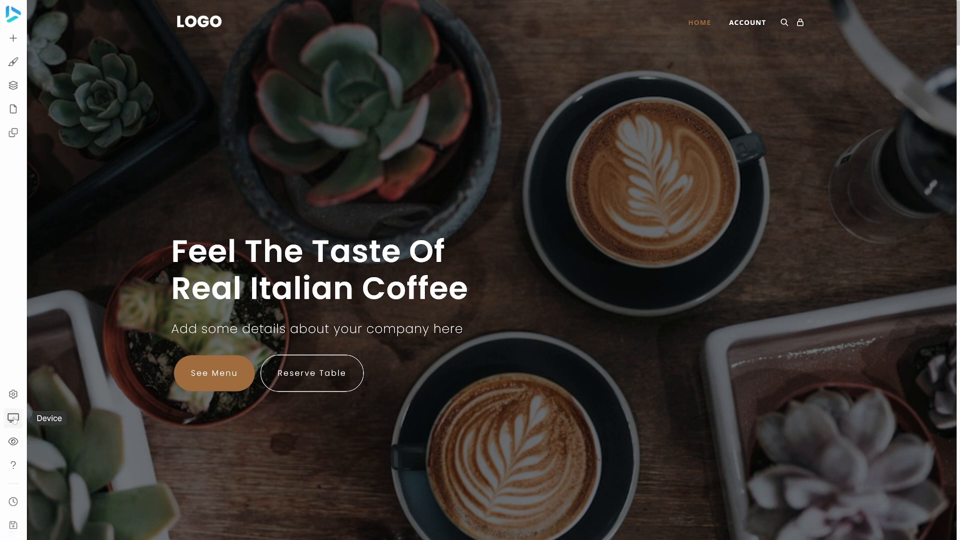
- Switch to the tablet device view and examine the hero and Coffee Menu sections
{"action": "left_click", "coordinate": [14, 419]}
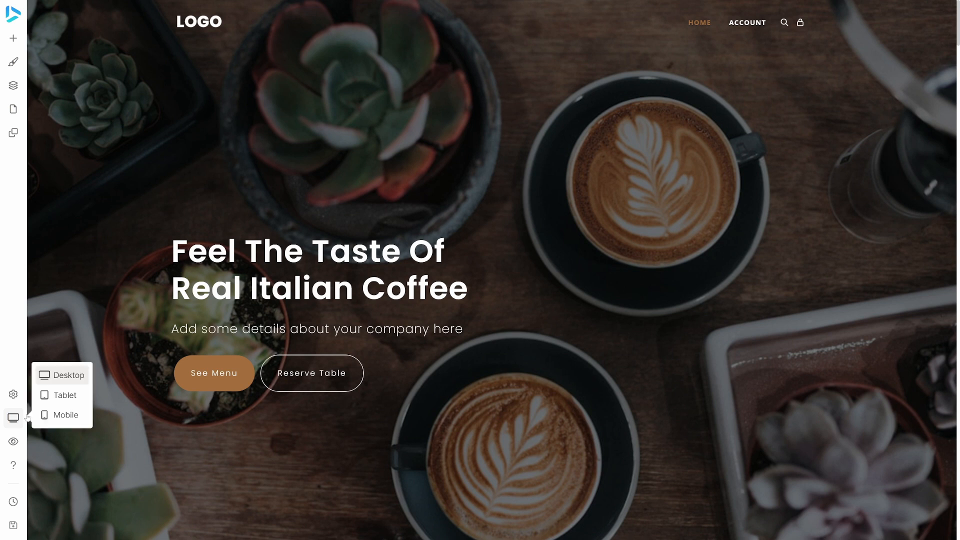
{"action": "left_click", "coordinate": [55, 399]}
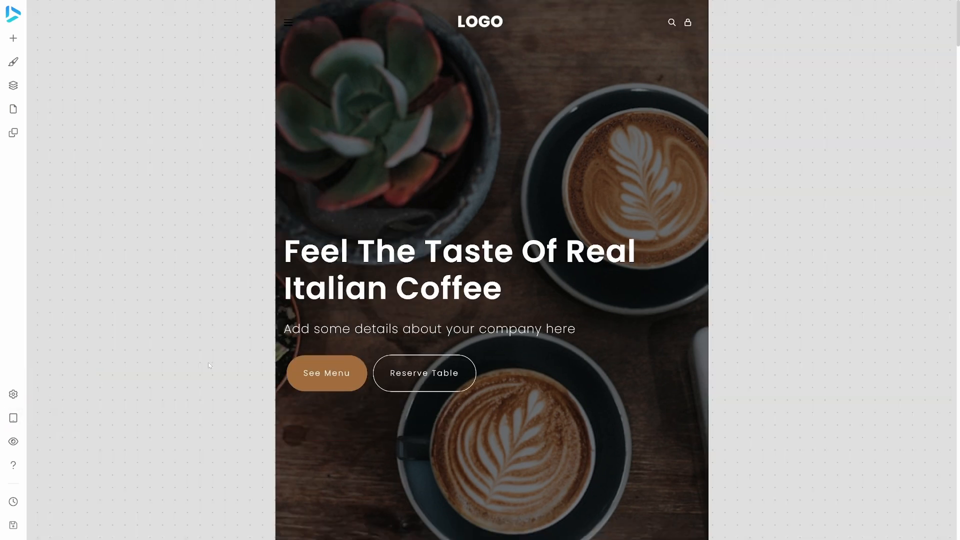
{"action": "scroll", "coordinate": [209, 364], "scroll_direction": "down", "scroll_amount": 5}
- Examine the Coffee Menu and hero text in the mobile device view, and return to the desktop view
{"action": "left_click", "coordinate": [13, 419]}
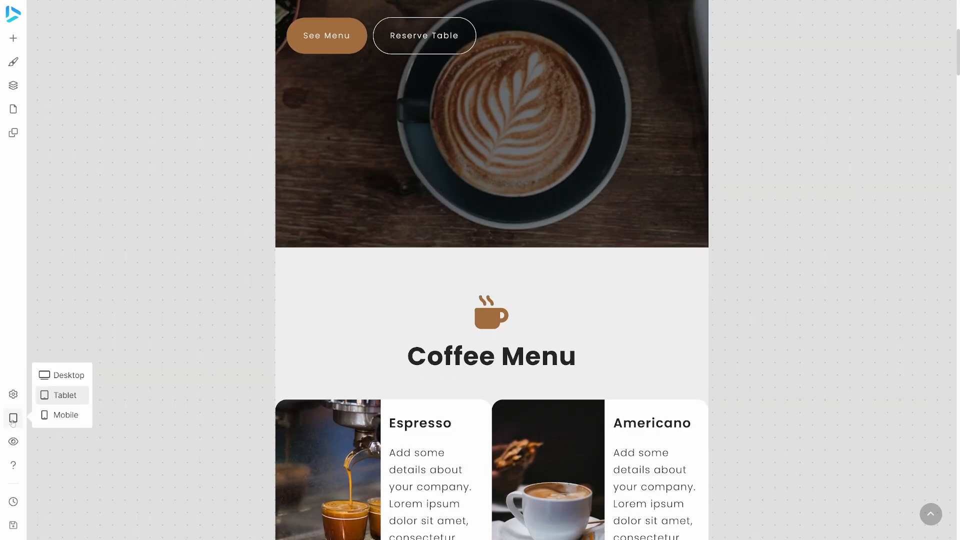
{"action": "left_click", "coordinate": [66, 416]}
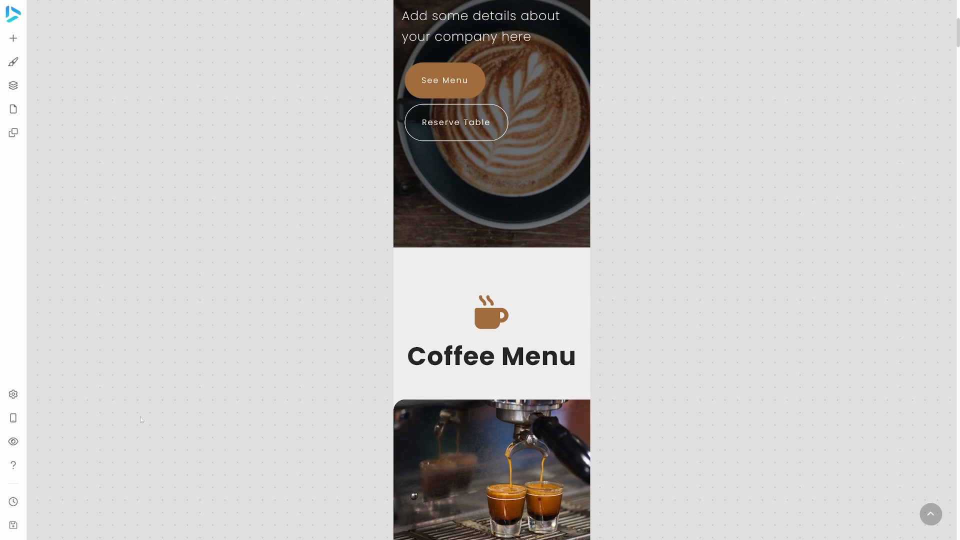
{"action": "scroll", "coordinate": [218, 356], "scroll_direction": "up", "scroll_amount": 5}
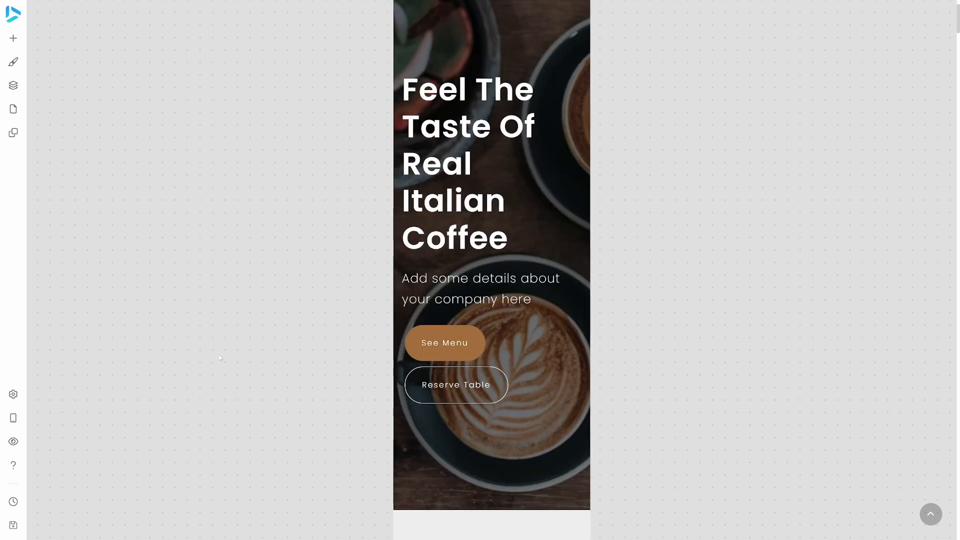
{"action": "left_click", "coordinate": [464, 200]}
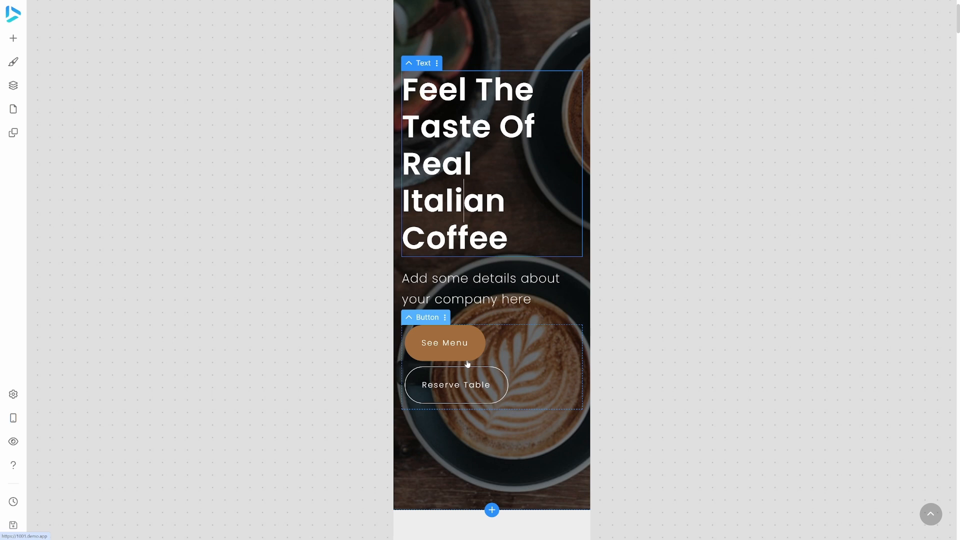
{"action": "left_click", "coordinate": [13, 418]}
{"action": "left_click", "coordinate": [55, 375]}
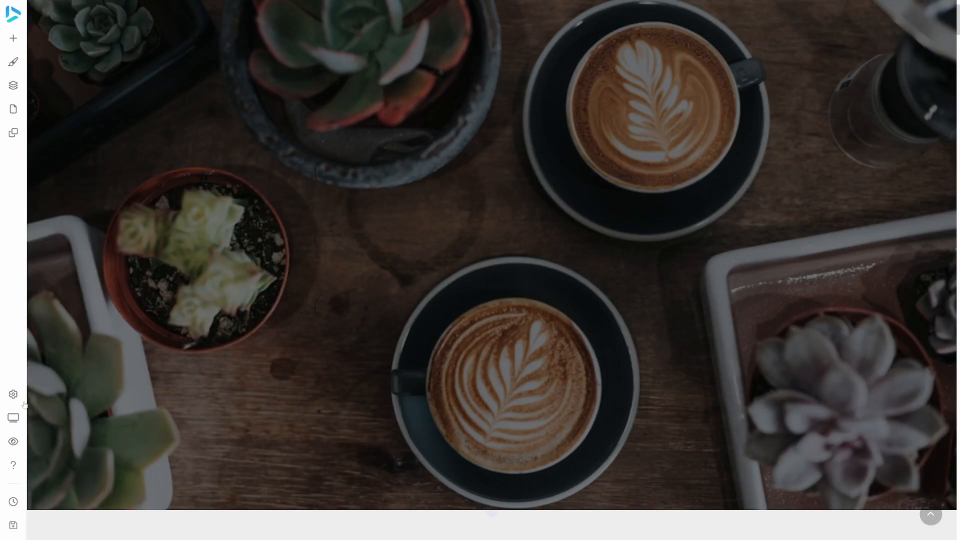
- Examine the global settings, the page management list and the website template library, closing each one
{"action": "left_click", "coordinate": [13, 394]}
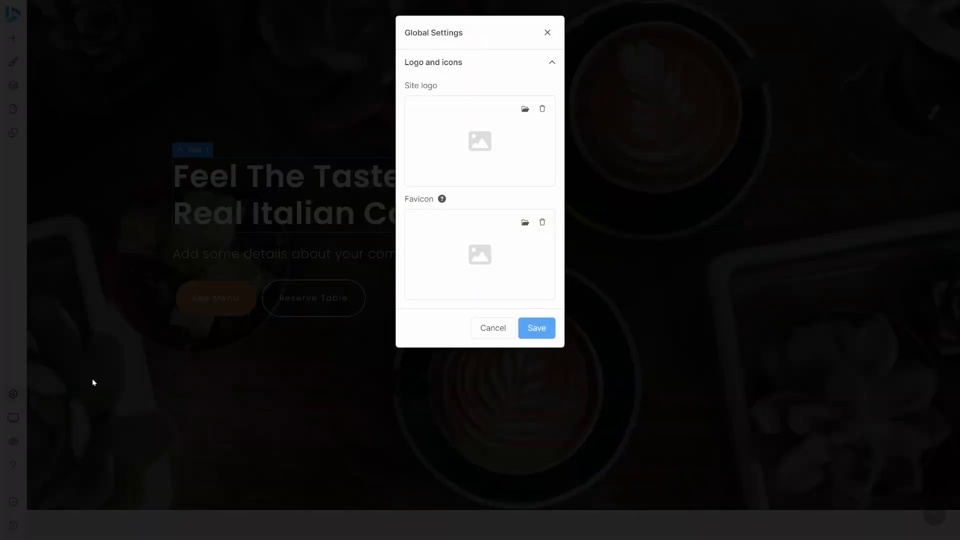
{"action": "left_click", "coordinate": [547, 32]}
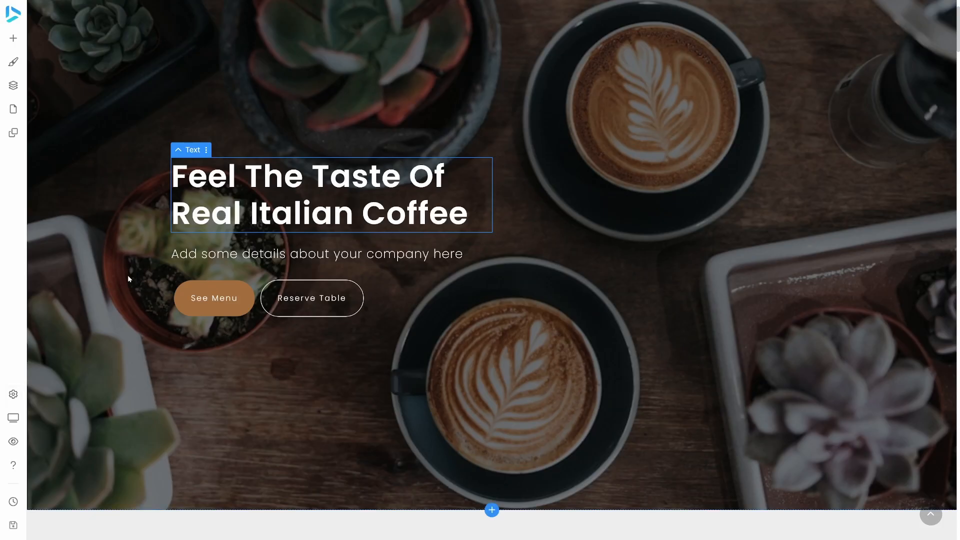
{"action": "left_click", "coordinate": [14, 110]}
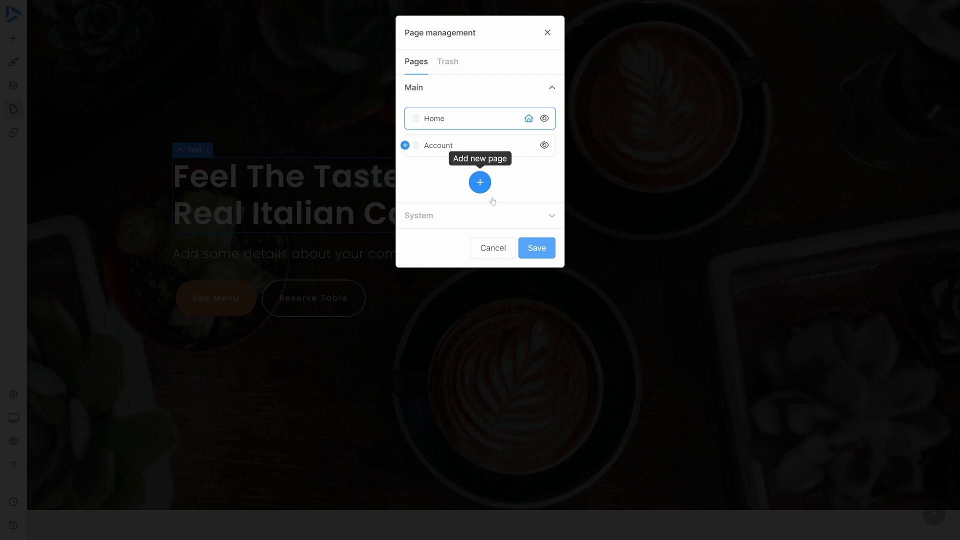
{"action": "left_click", "coordinate": [548, 33]}
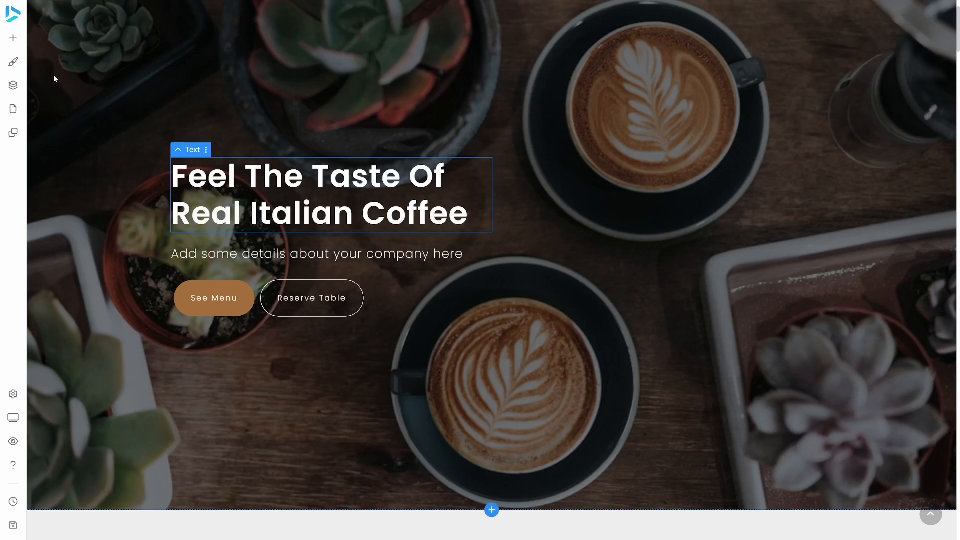
{"action": "left_click", "coordinate": [14, 86]}
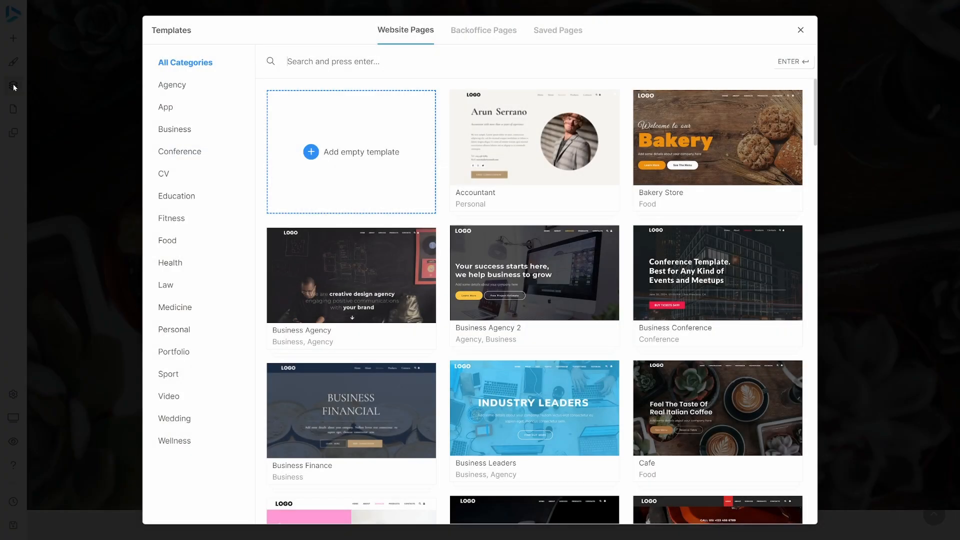
{"action": "left_click", "coordinate": [801, 30]}
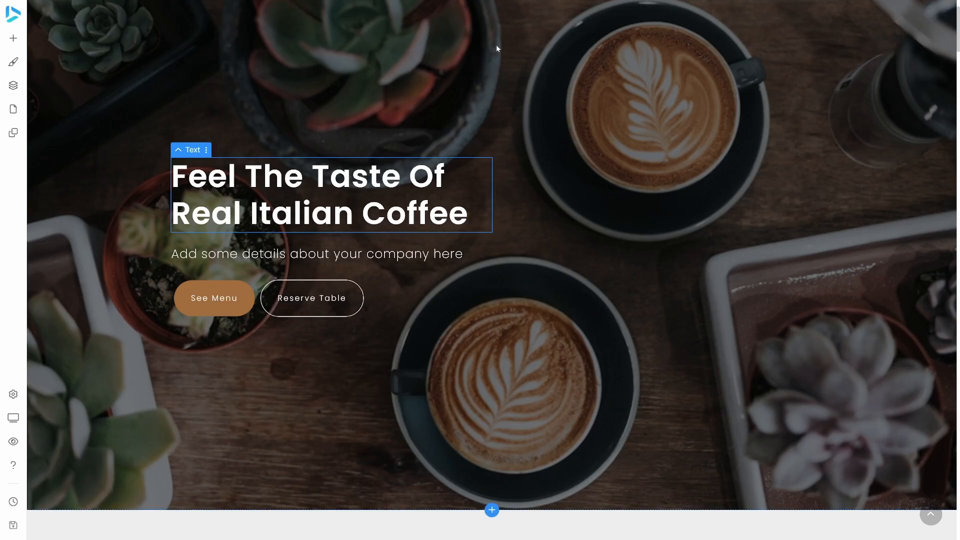
- Change the site's common color scheme to purple and check it on the buttons and Coffee Menu icon
{"action": "left_click", "coordinate": [14, 62]}
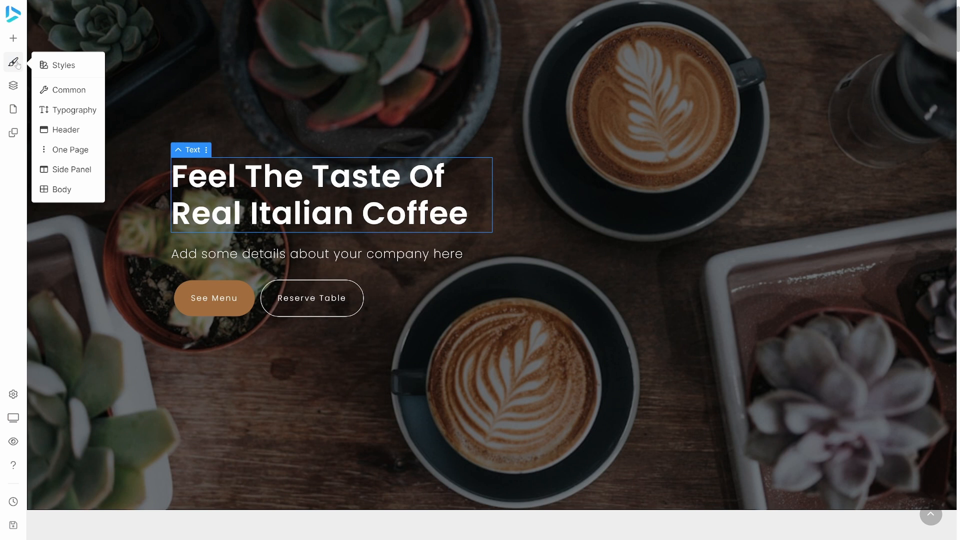
{"action": "left_click", "coordinate": [63, 90]}
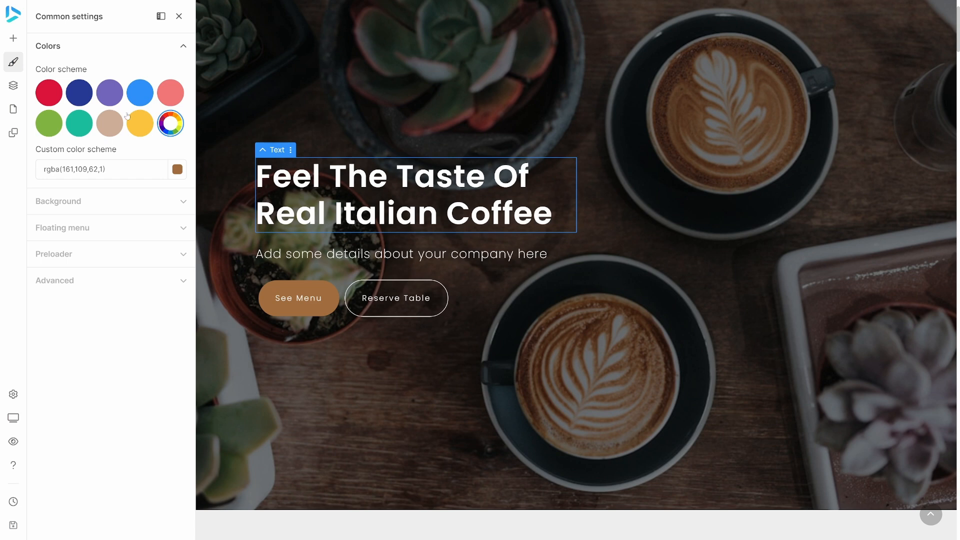
{"action": "left_click", "coordinate": [112, 98]}
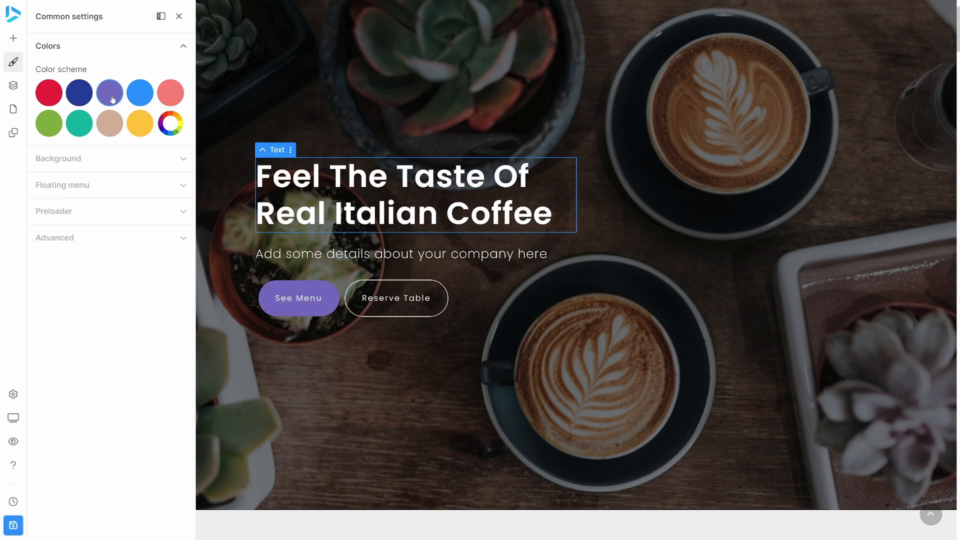
{"action": "scroll", "coordinate": [322, 308], "scroll_direction": "down", "scroll_amount": 3}
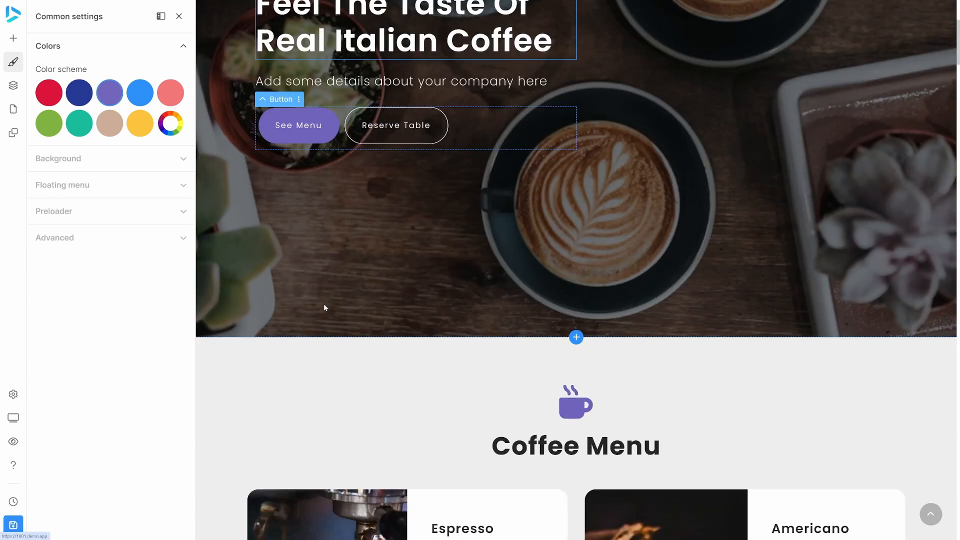
- Examine the site-wide typography settings for body text and H2 titles, collapsing each group again
{"action": "scroll", "coordinate": [324, 308], "scroll_direction": "down", "scroll_amount": 2}
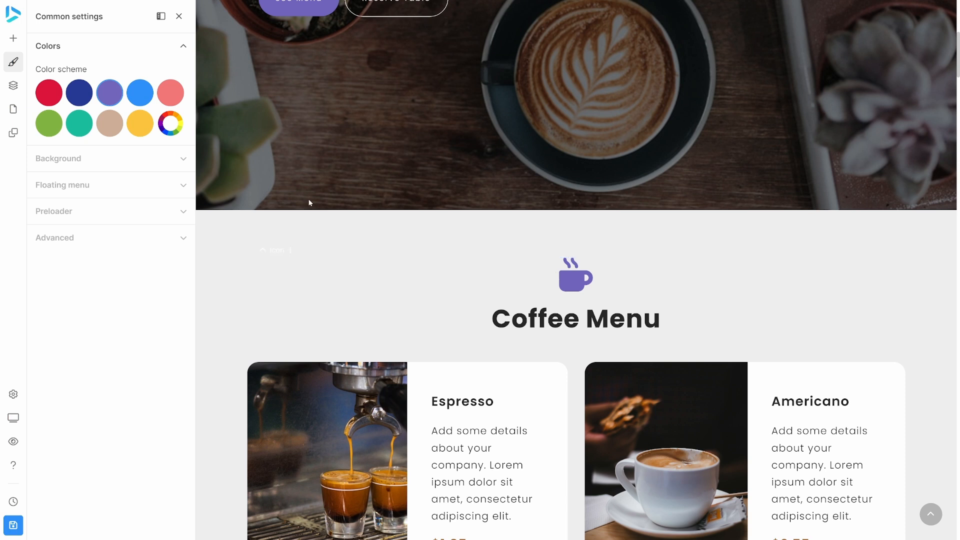
{"action": "mouse_move", "coordinate": [14, 63]}
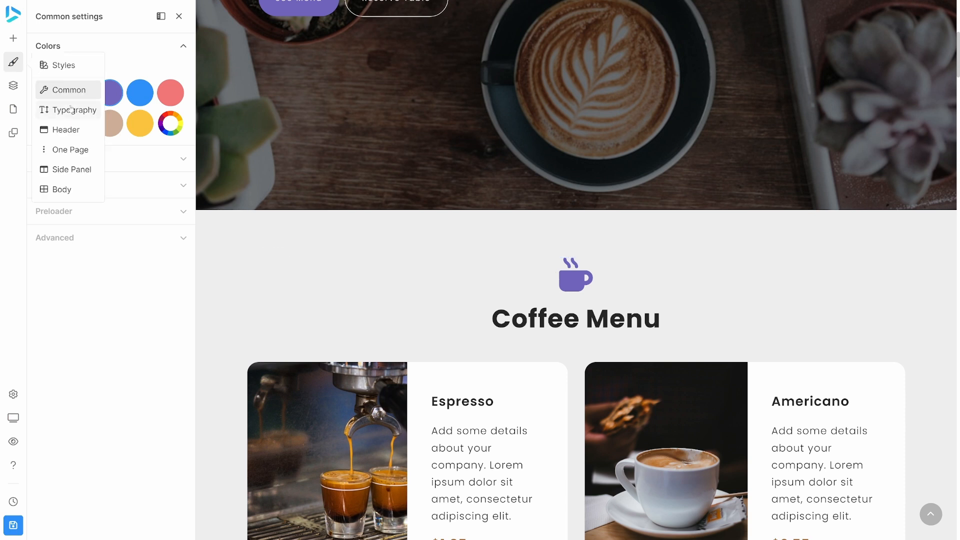
{"action": "left_click", "coordinate": [70, 109]}
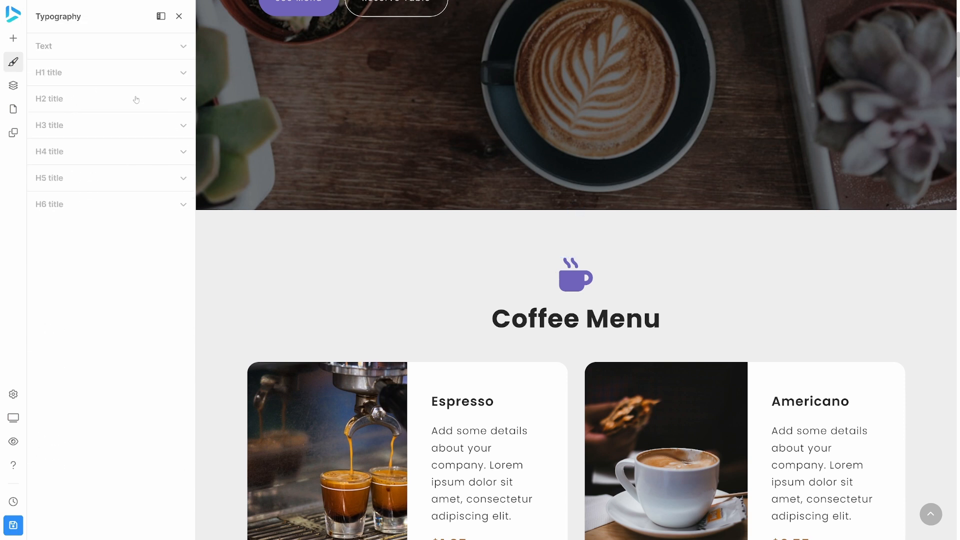
{"action": "left_click", "coordinate": [155, 47]}
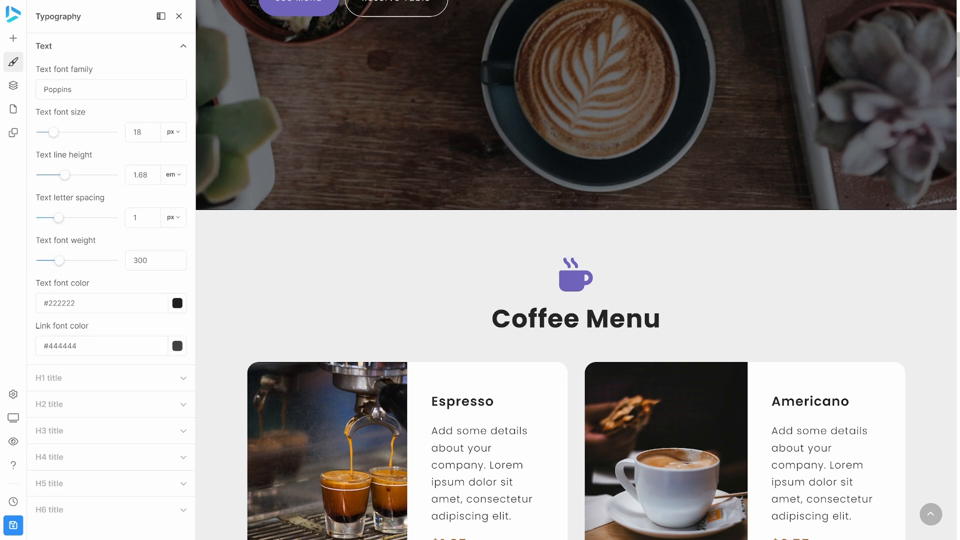
{"action": "left_click", "coordinate": [181, 43]}
{"action": "left_click", "coordinate": [156, 95]}
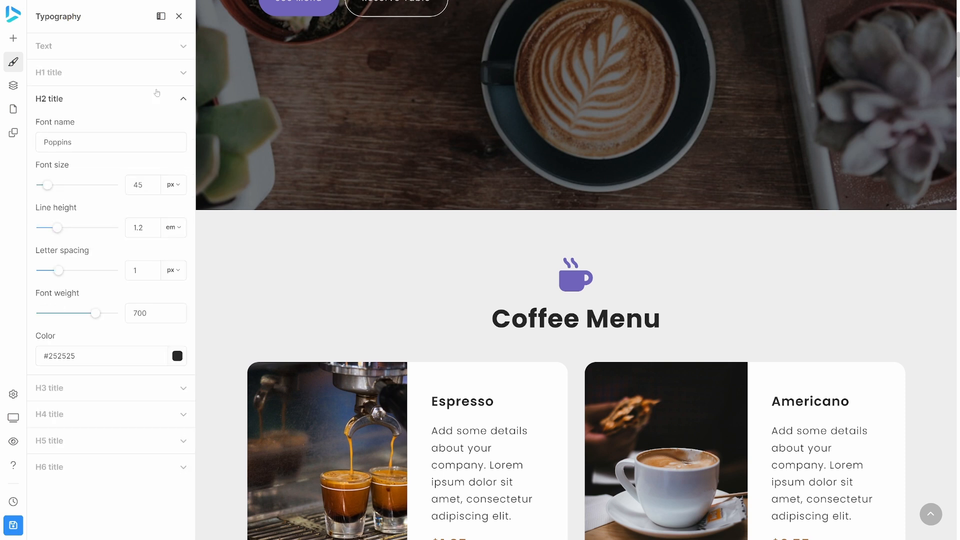
{"action": "left_click", "coordinate": [156, 95]}
- Look over the library of layout and content elements, and close it along with the typography settings
{"action": "left_click", "coordinate": [14, 40]}
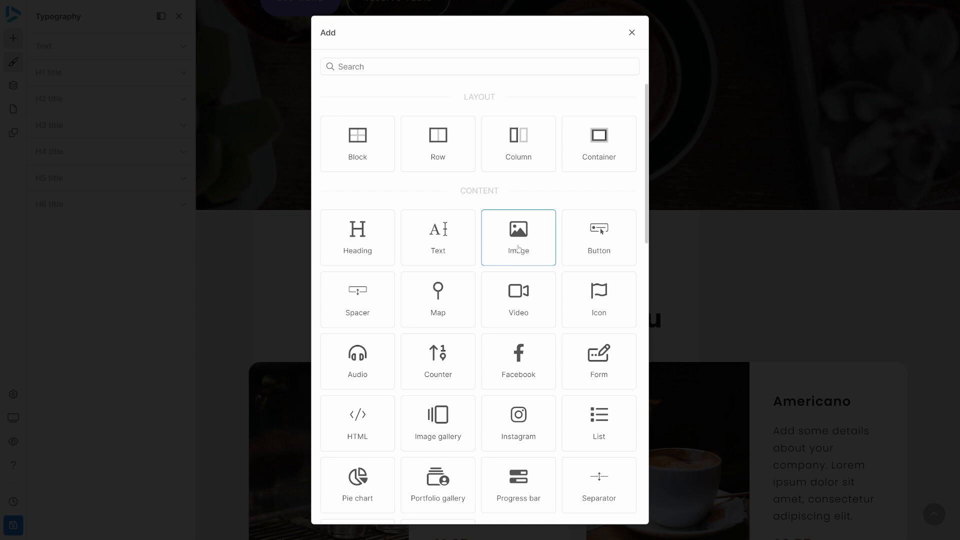
{"action": "left_click", "coordinate": [632, 33]}
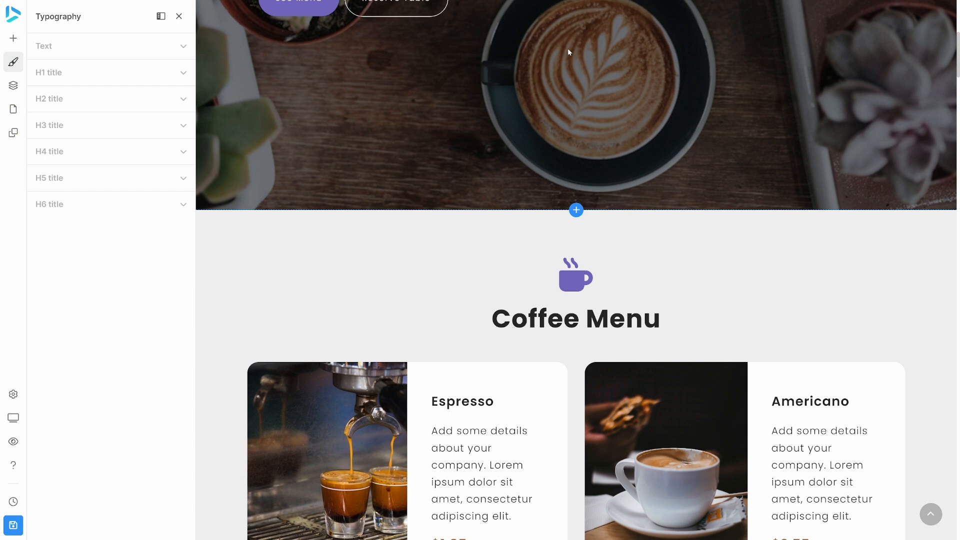
{"action": "left_click", "coordinate": [179, 16]}
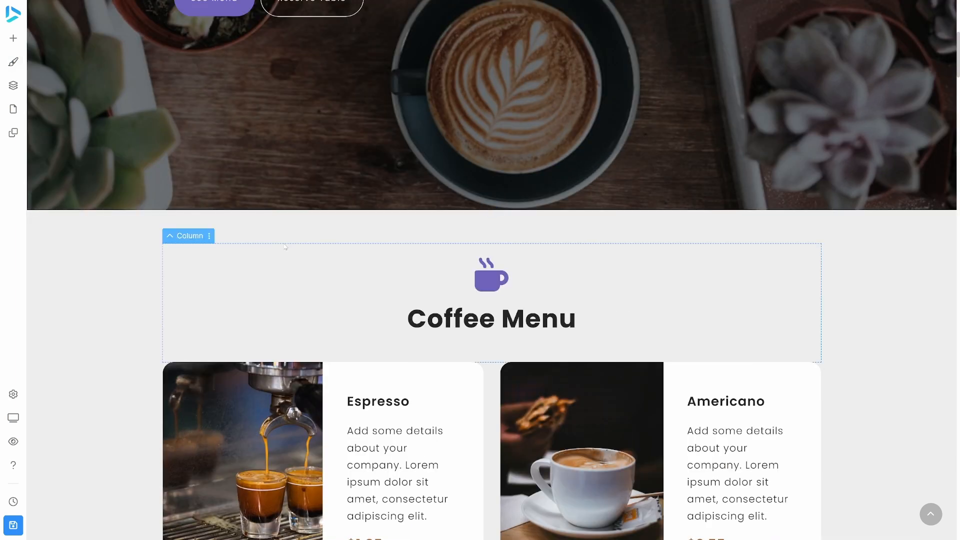